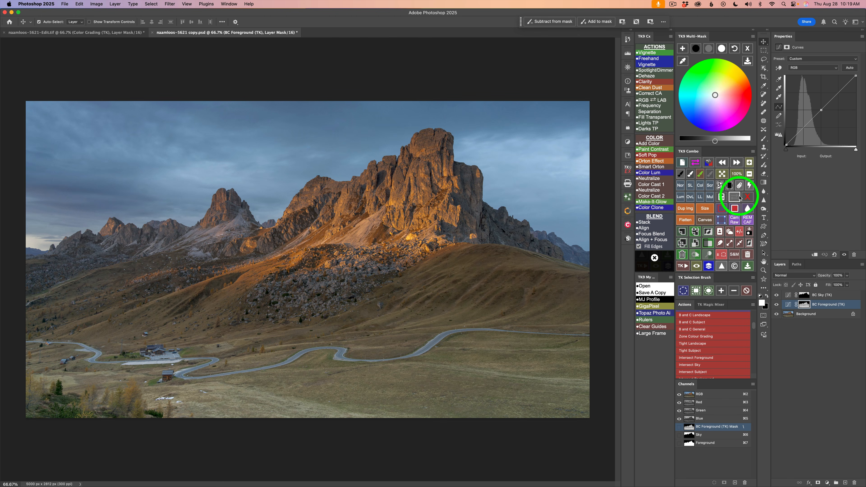
View the layer masks of the BC Foreground and BC Sky curves layers, ending back on the full image.
left_click(737, 197)
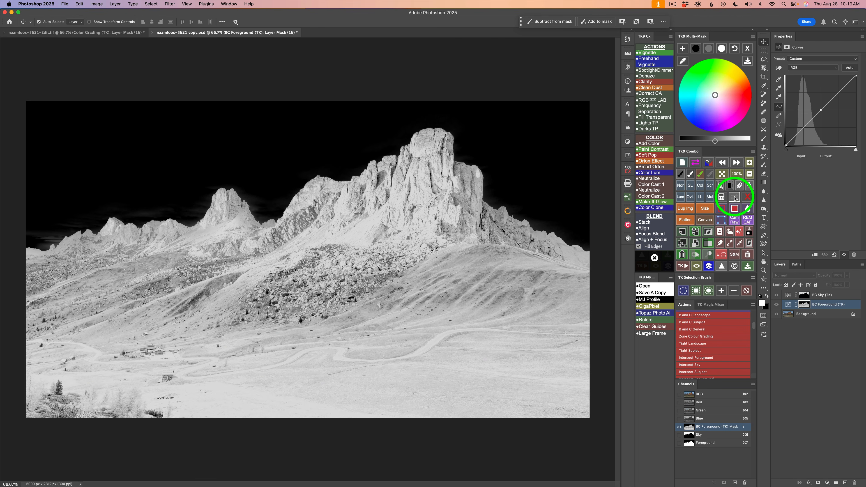
left_click(806, 299)
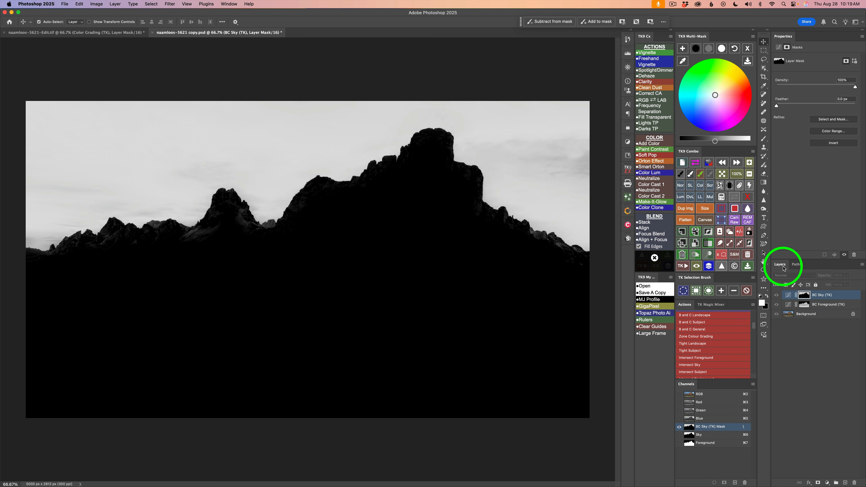
left_click(736, 198)
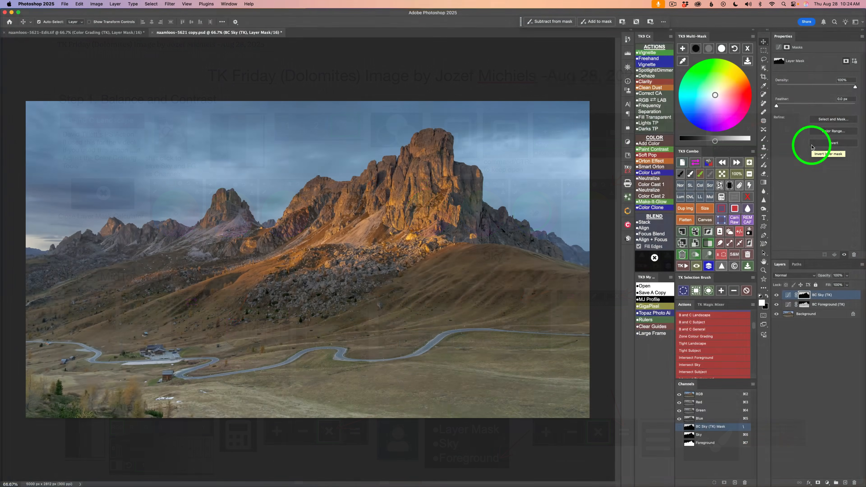
On the BC Foreground curves layer, brighten the midtones to B=41 and lift the curve's black handle adjustment to #1e1e1e for deeper shadows.
left_click(832, 309)
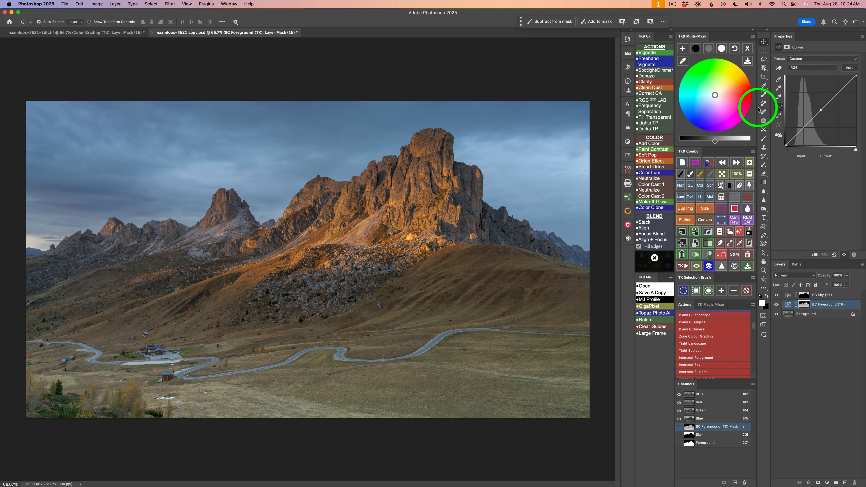
left_click(710, 49)
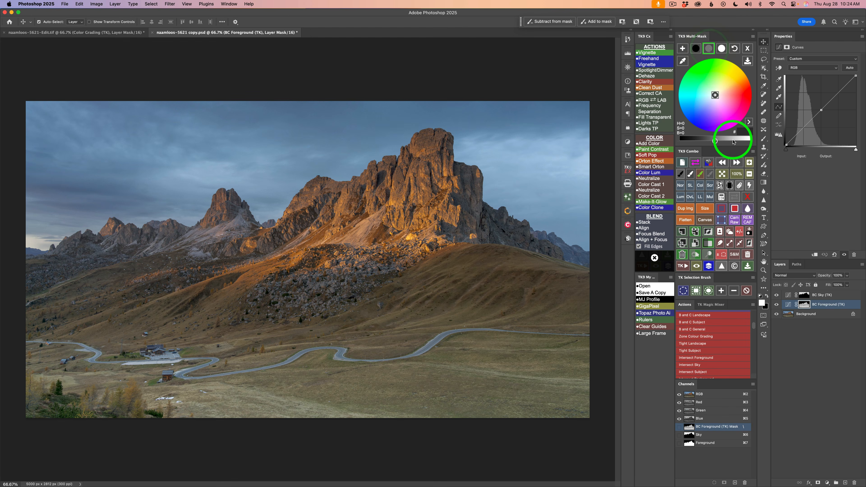
left_click_drag(715, 141, 737, 143)
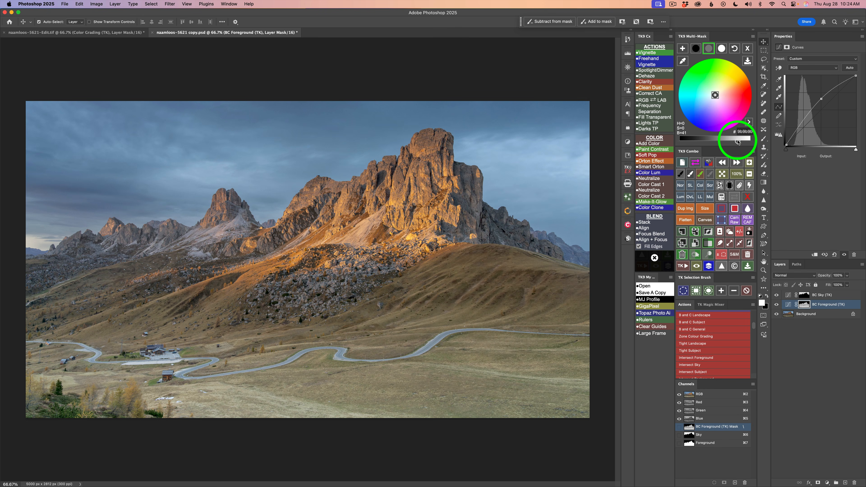
left_click(696, 48)
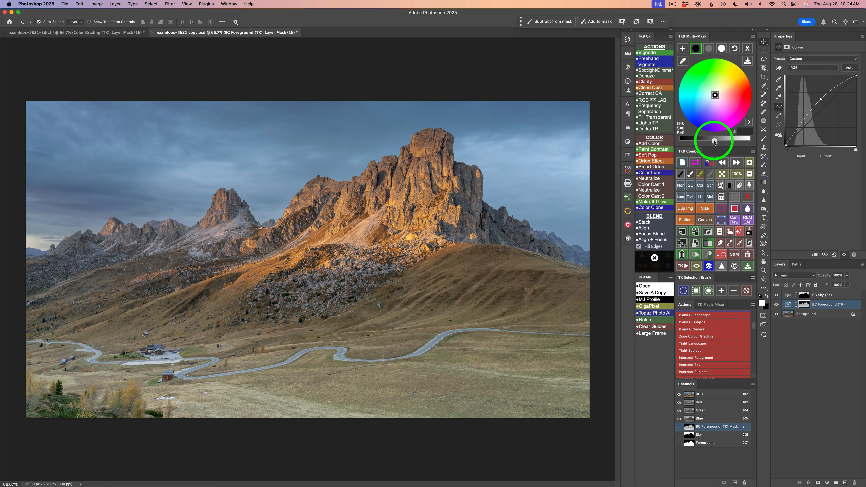
left_click_drag(715, 141, 705, 141)
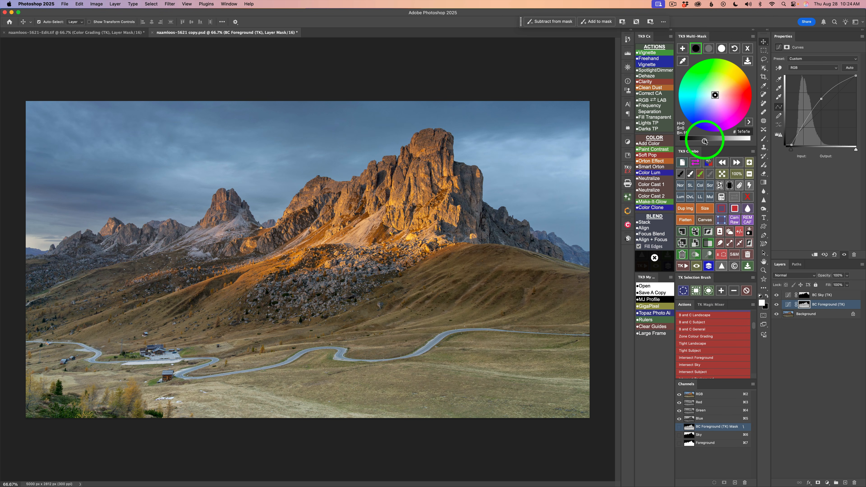
Brighten the BC Foreground layer's highlights to B=39 and compare the image with and without the layer.
left_click(722, 49)
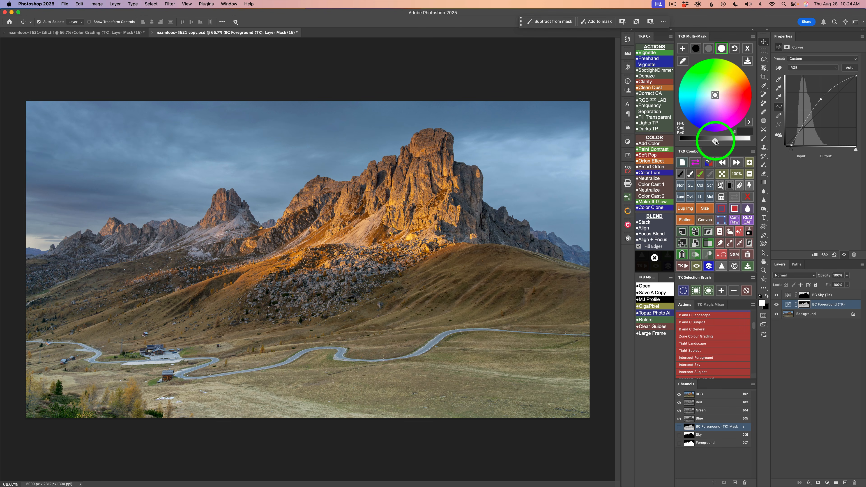
left_click(727, 141)
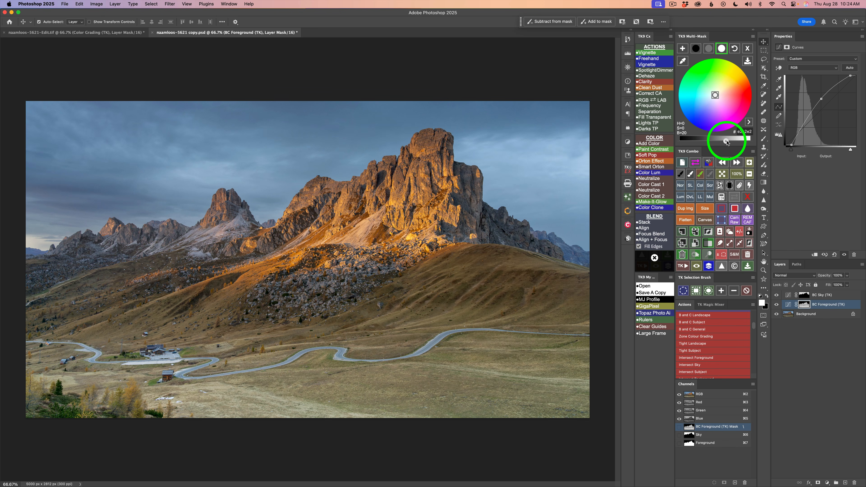
left_click_drag(727, 142, 736, 140)
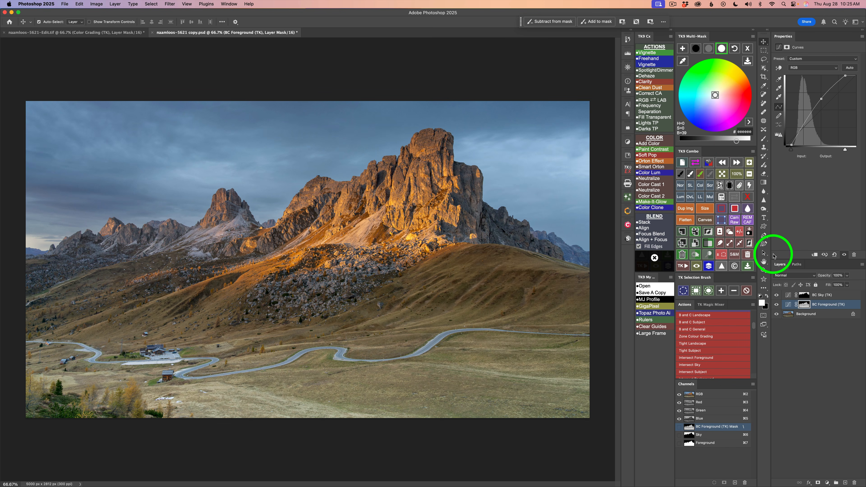
left_click(778, 305)
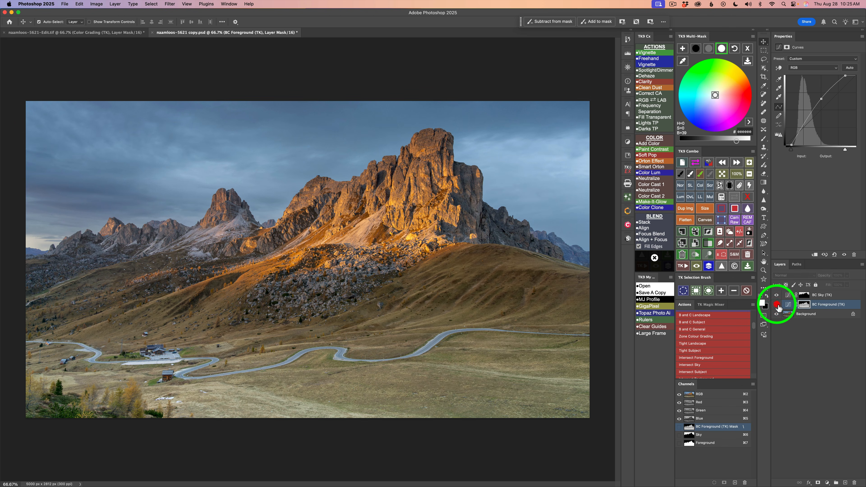
left_click(777, 304)
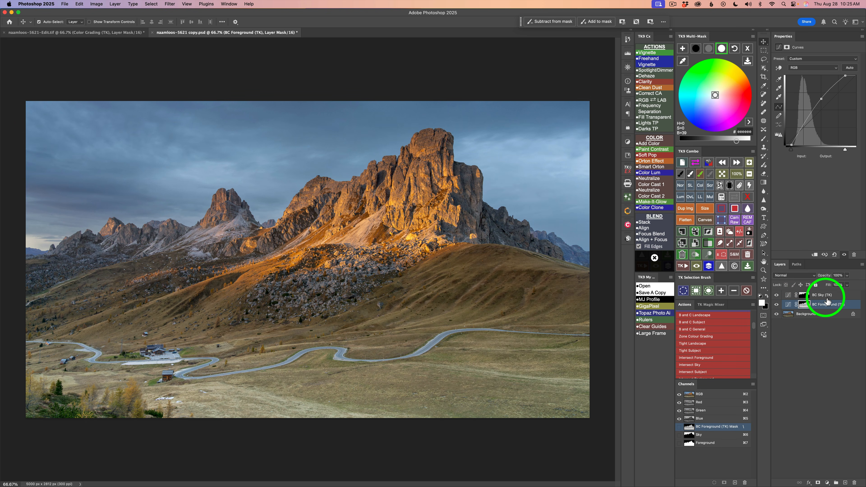
On the BC Sky curves layer, darken the midtones to B=-17 with a slight warm tint (H=47, S=6) and the blacks to B=-41.
left_click(836, 295)
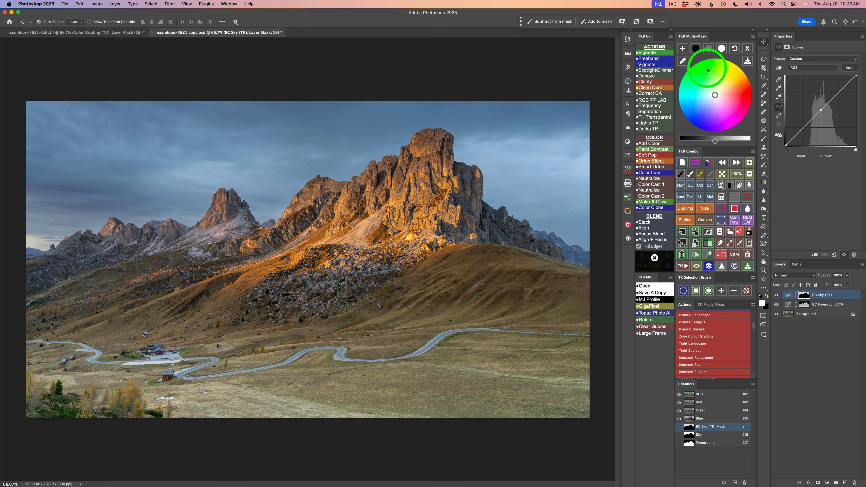
left_click(710, 50)
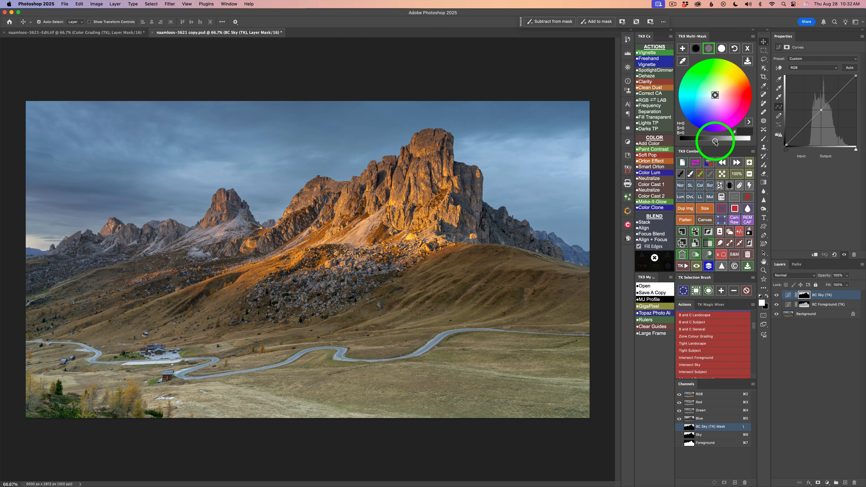
left_click_drag(716, 143, 706, 141)
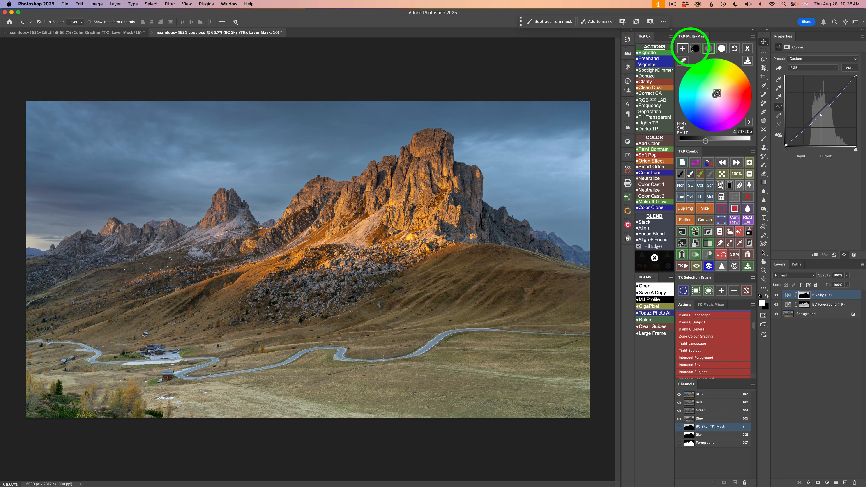
left_click(698, 49)
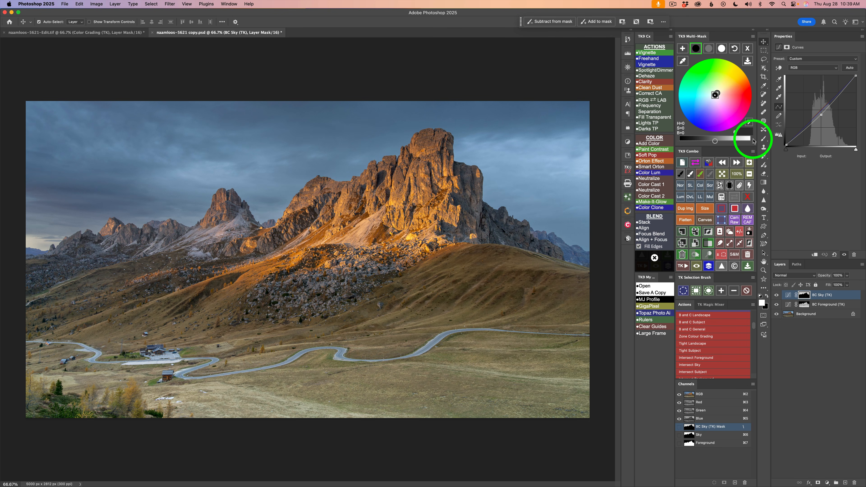
left_click(710, 143)
left_click_drag(711, 142, 694, 141)
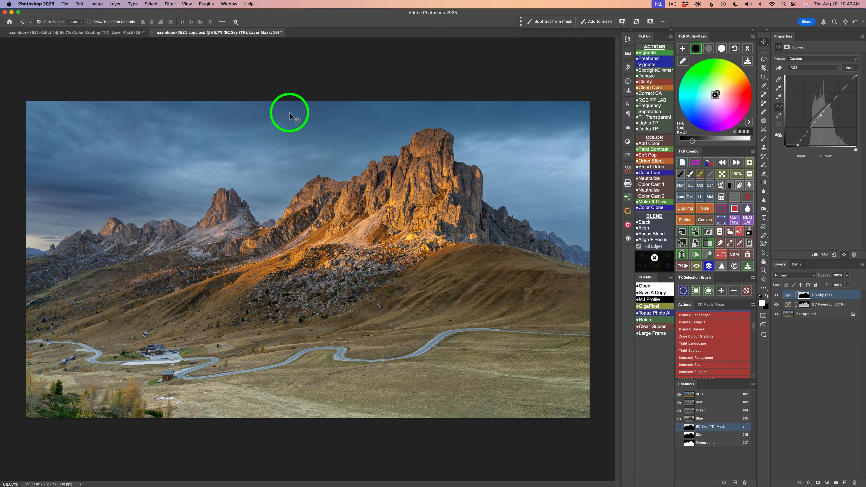
Brighten the BC Sky layer's highlights to B=32 and compare the image before and after the adjustments.
left_click(723, 50)
left_click(715, 141)
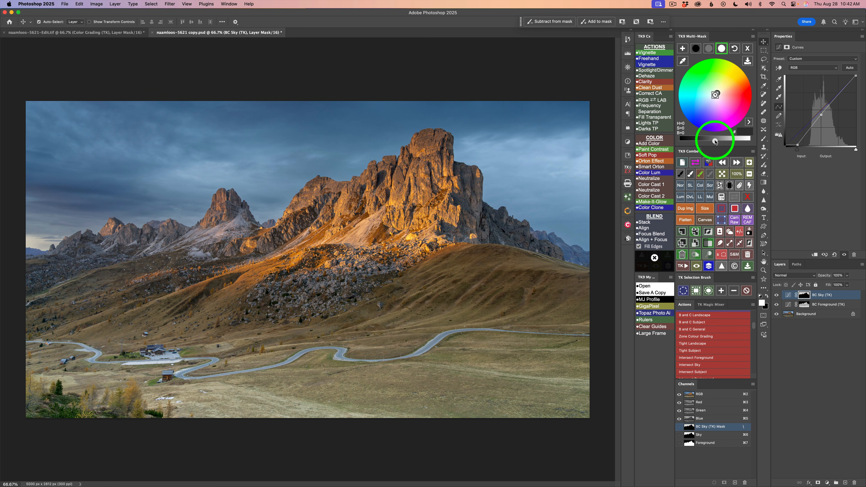
left_click_drag(715, 141, 733, 141)
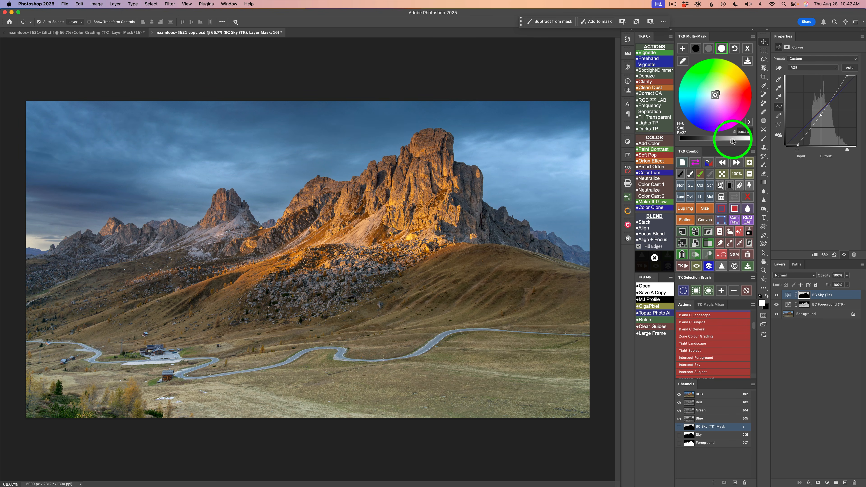
left_click(777, 295)
left_click(777, 295)
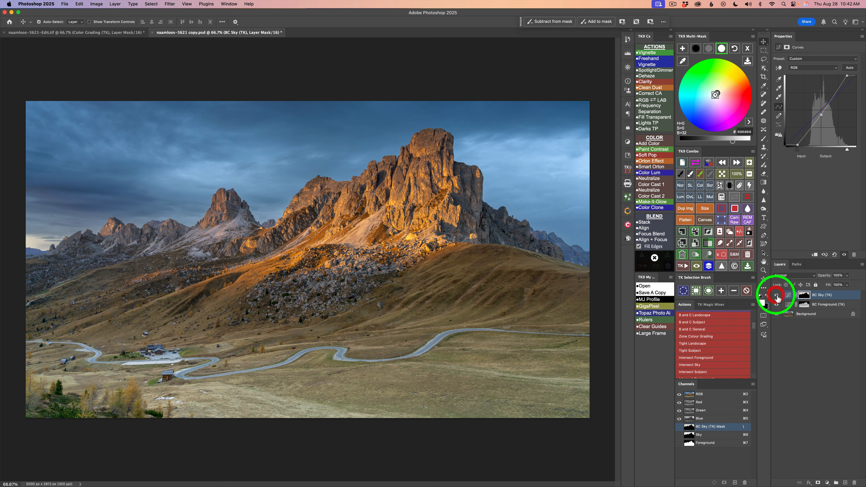
left_click(709, 266)
left_click(709, 266)
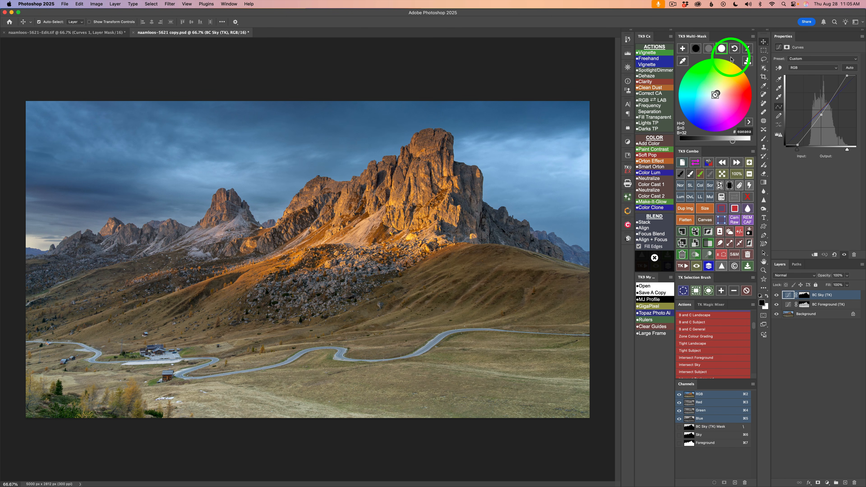
Add a new Curves adjustment layer above BC Sky and restrict it with Blend If to the Midtones 1 range.
left_click(748, 48)
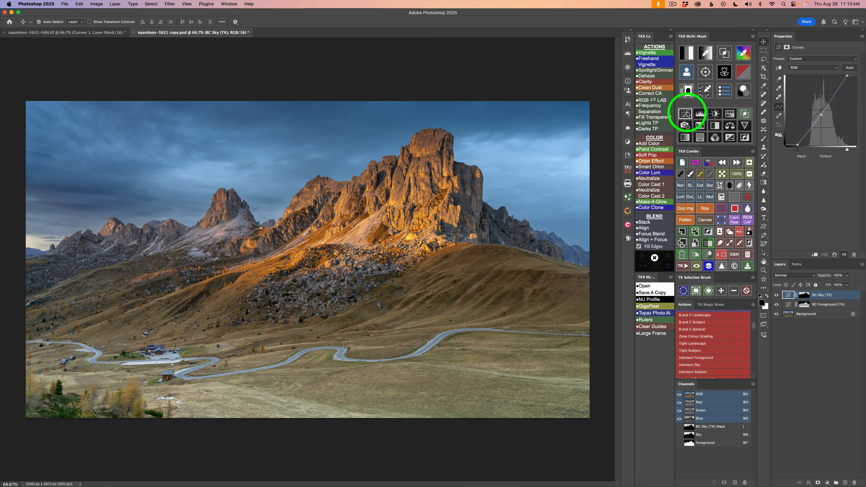
left_click(686, 114)
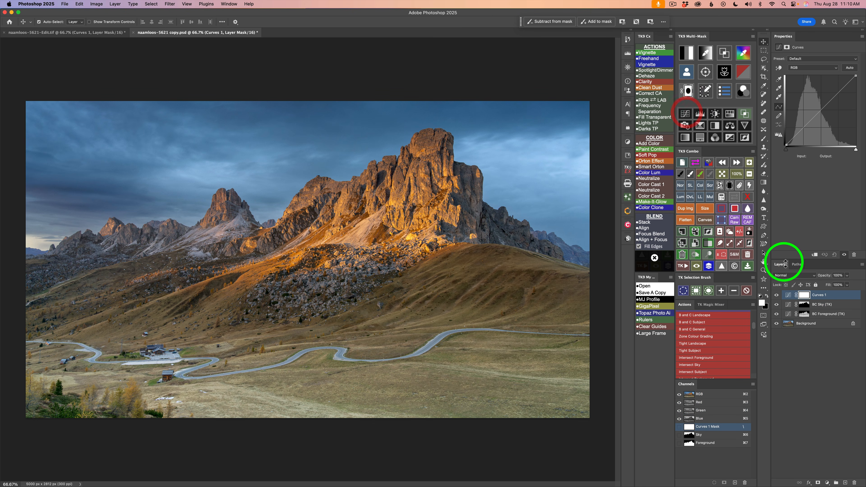
left_click(745, 114)
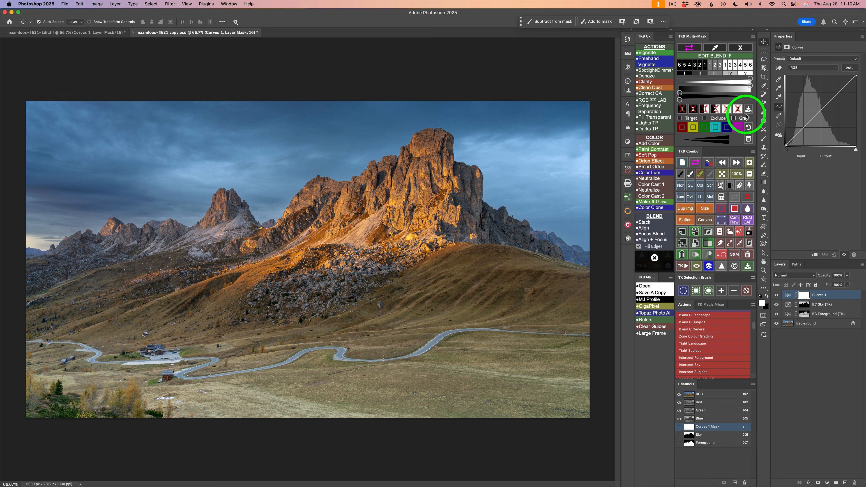
left_click(711, 67)
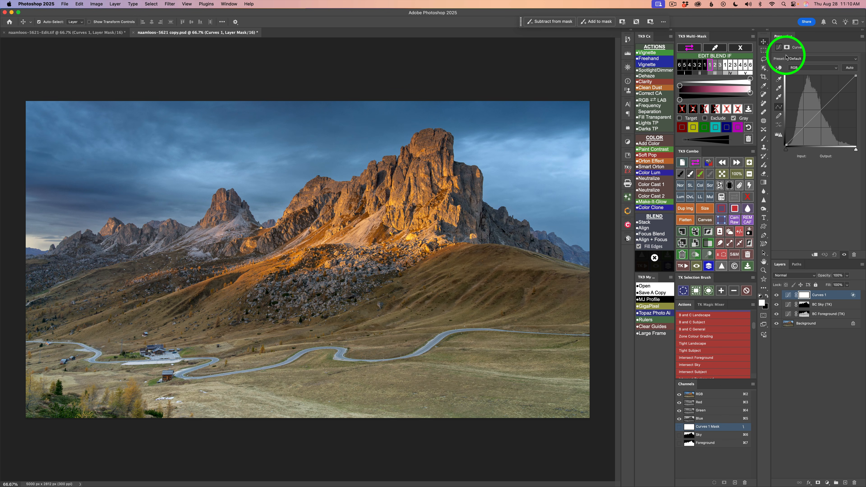
Apply the Medium Contrast (RGB) preset to the new Curves layer and limit its Blend If range to Midtones 2.
left_click(830, 58)
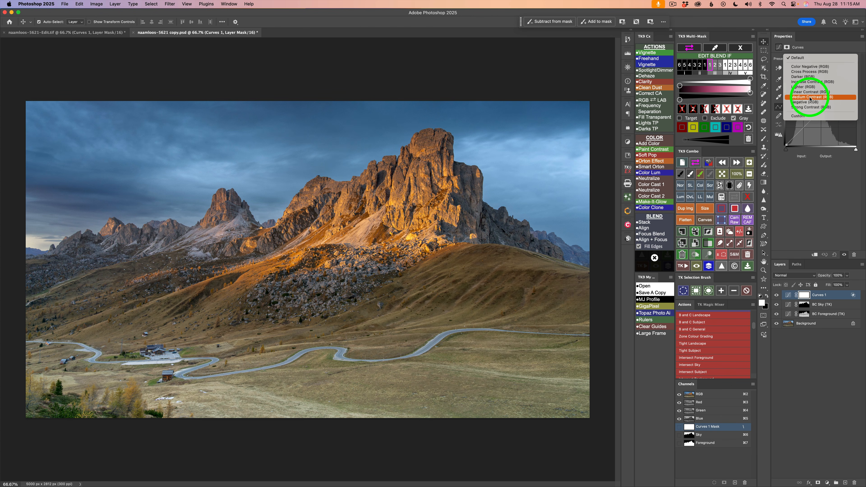
left_click(810, 97)
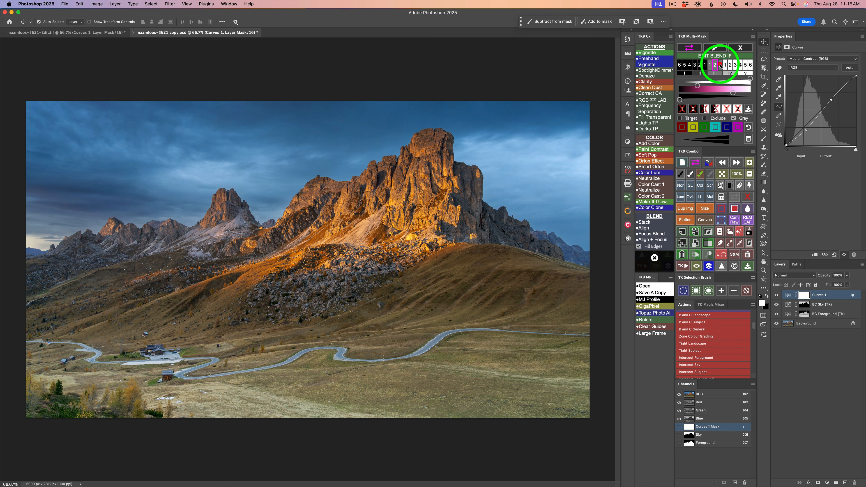
left_click(721, 65)
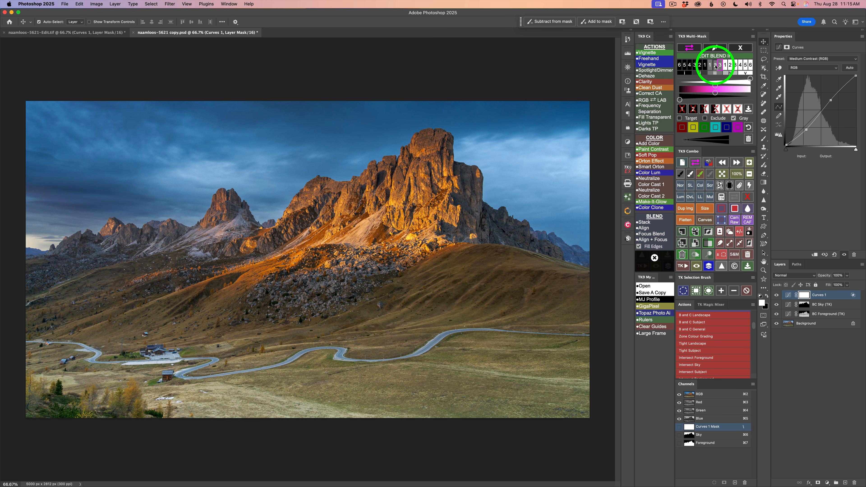
left_click(716, 66)
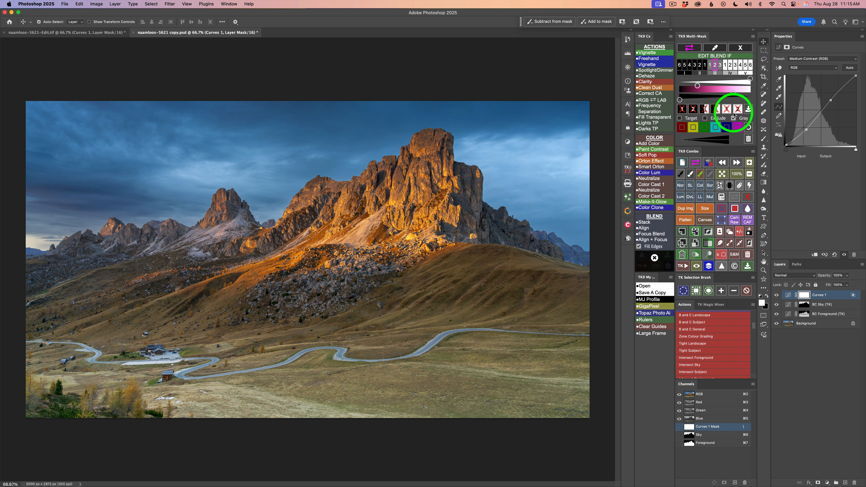
Lower the Curves 1 layer's opacity to 80%, check its effect, and leave the Blend If editor.
left_click(848, 276)
mouse_move(845, 285)
left_mouse_down()
mouse_move(812, 284)
mouse_move(838, 285)
left_mouse_up()
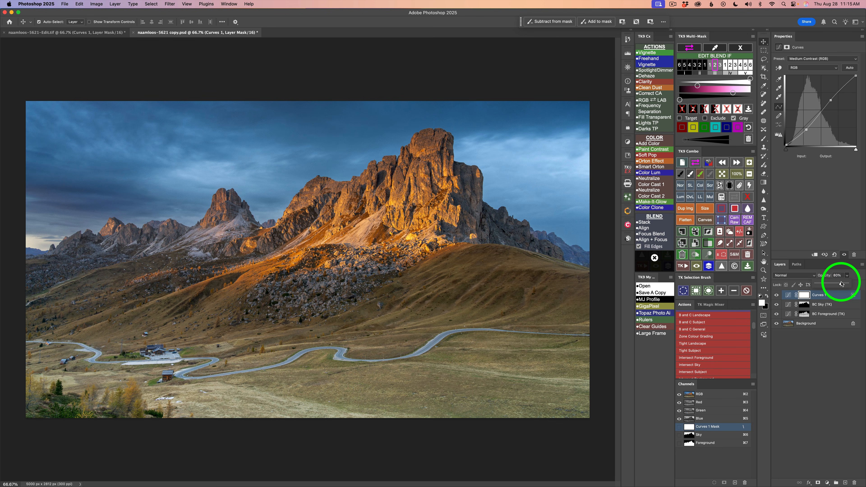
left_click(777, 295)
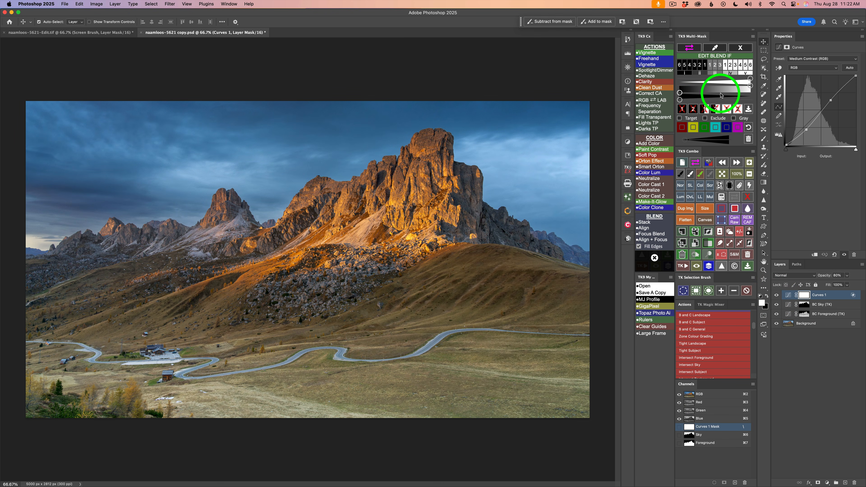
left_click(741, 48)
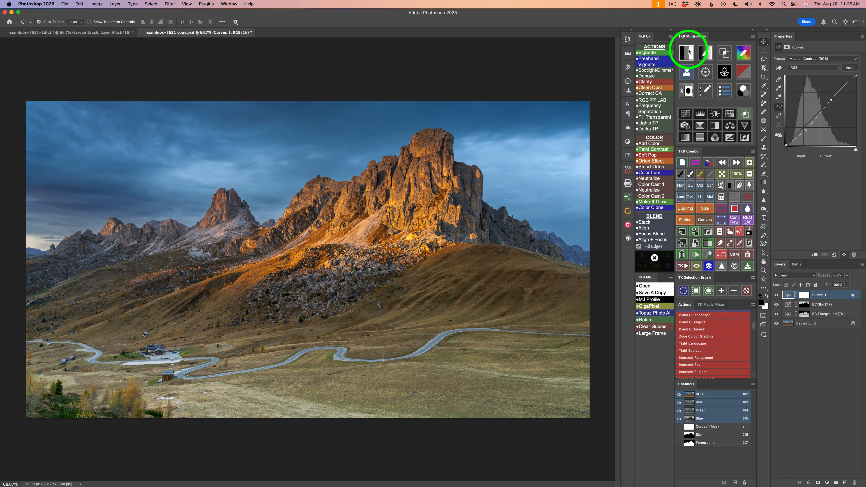
Generate an RGB luminosity mask of the image and set it to Midtones 2.
left_click(688, 52)
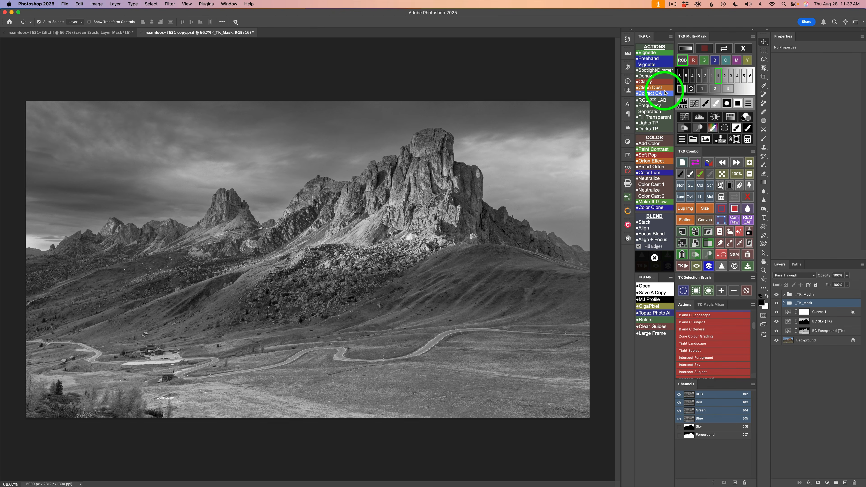
left_click(702, 90)
left_click(715, 89)
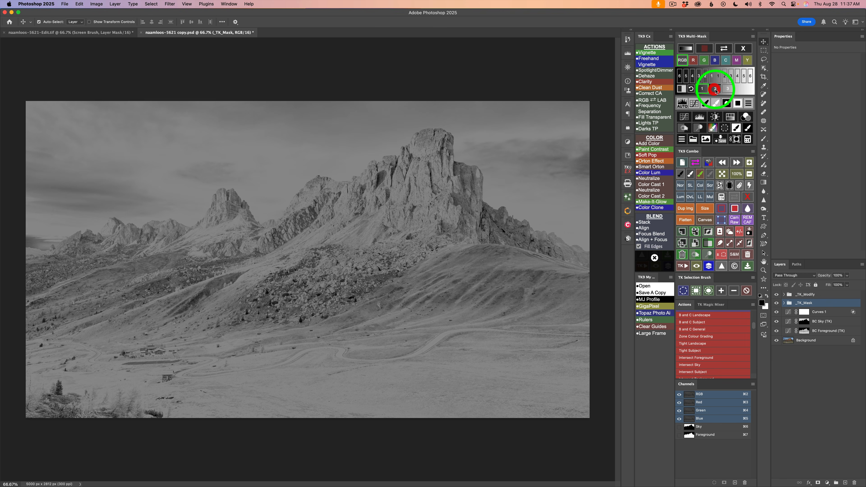
Set the luminosity mask to Midtones 1 and multiply it by the saved Foreground mask.
left_click(728, 89)
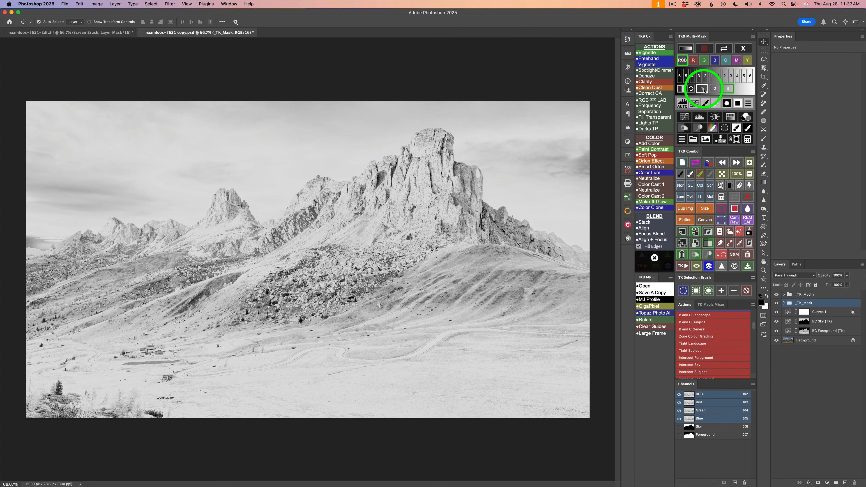
left_click(703, 89)
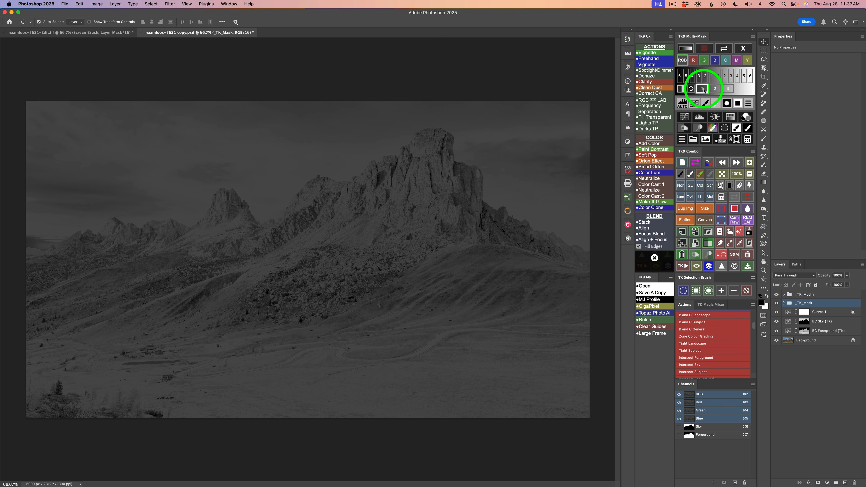
left_click(749, 140)
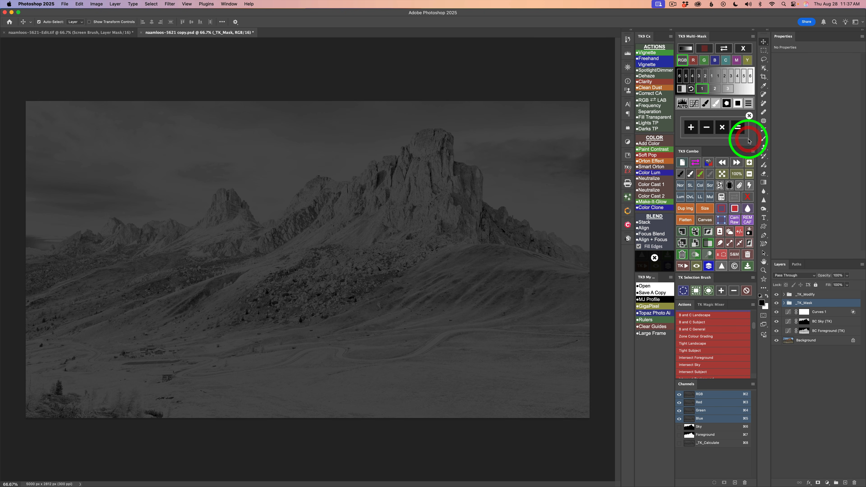
left_click(723, 127)
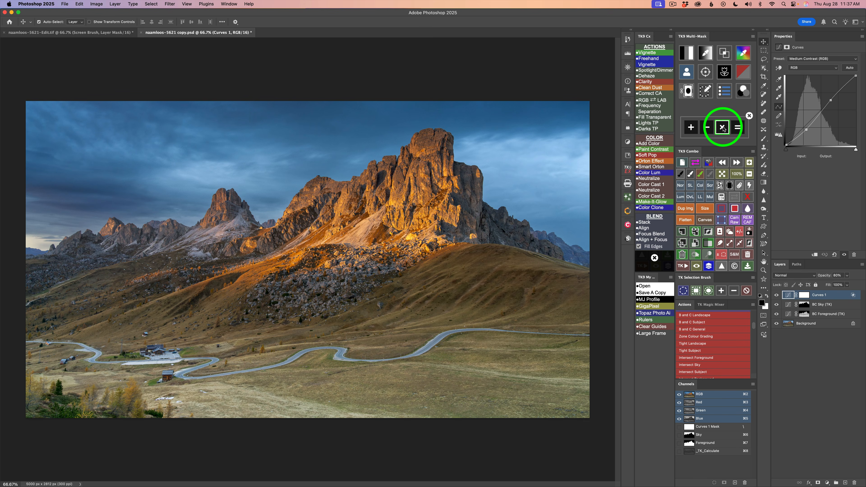
left_click(687, 72)
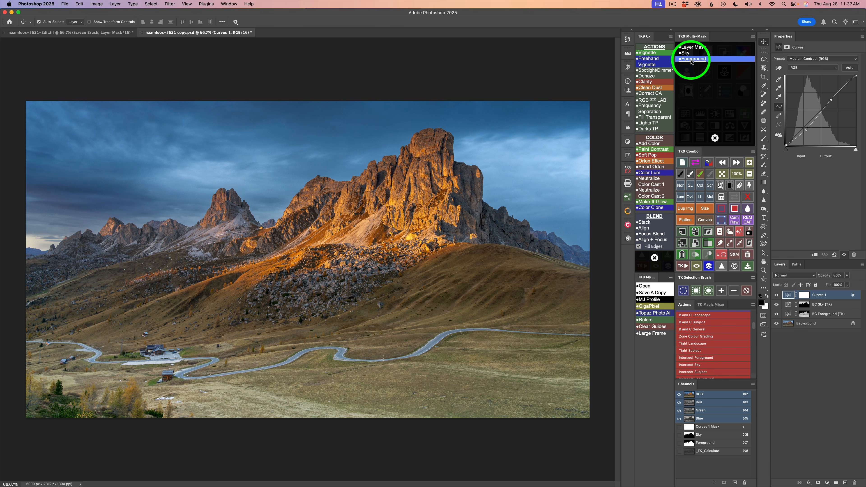
left_click(692, 59)
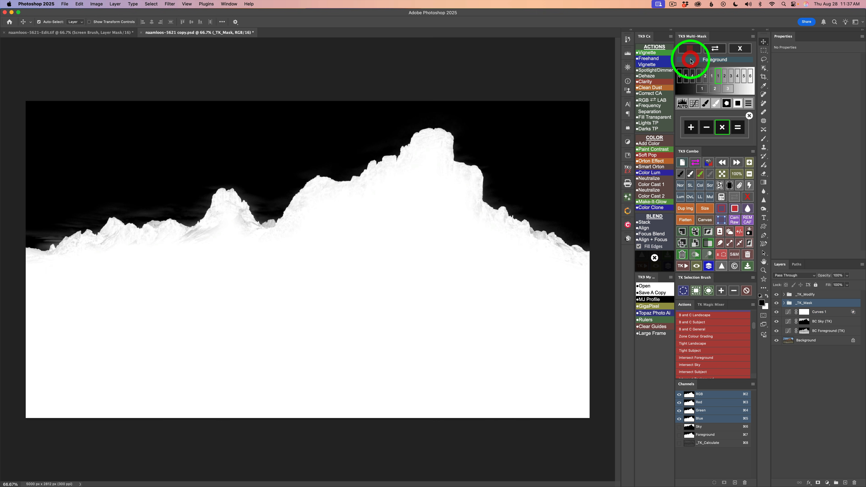
left_click(737, 128)
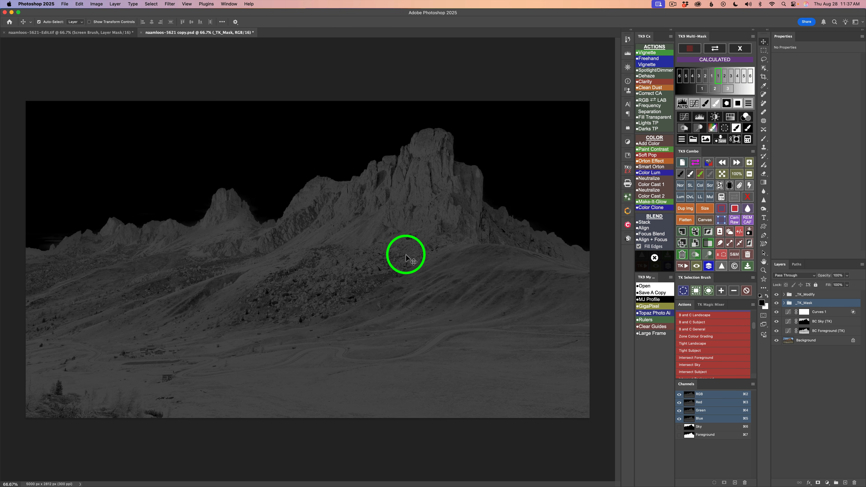
Add a Screen Brush layer using the calculated mask as selection and paint over the shadowed slopes and rocks to brighten them.
left_click(683, 140)
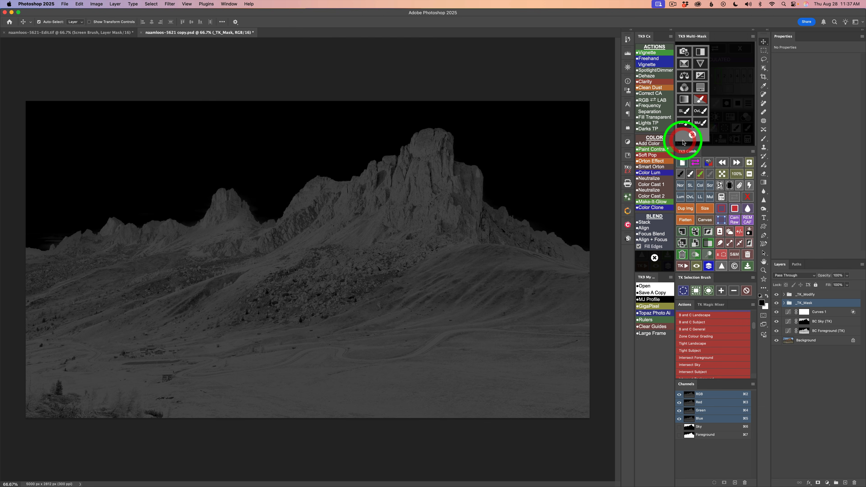
left_click(685, 123)
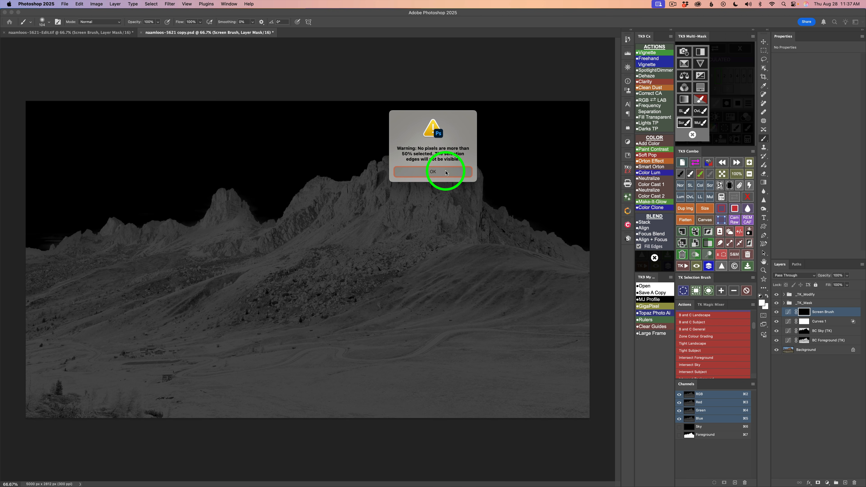
left_click(445, 172)
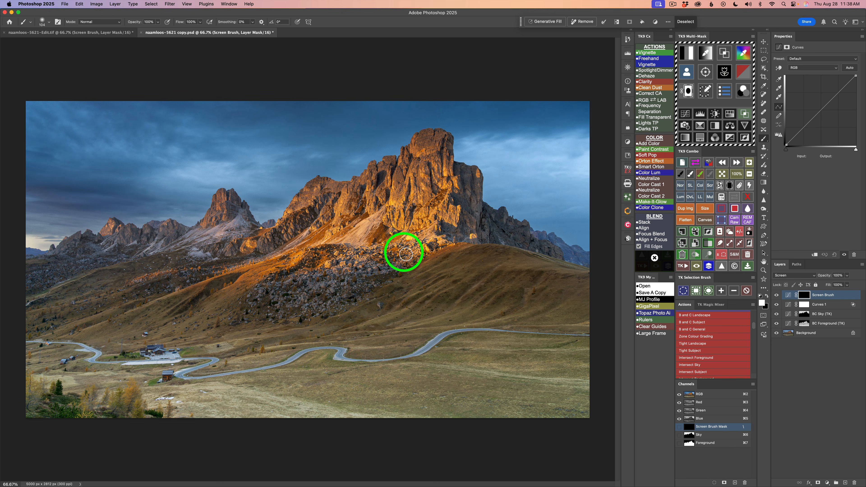
left_click_drag(433, 262, 481, 273)
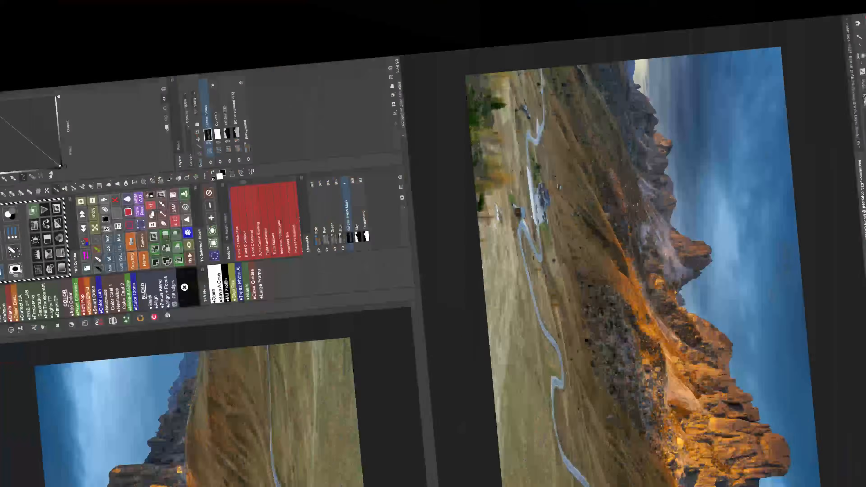
Compare the image with and without the Screen Brush layer and inspect its painted layer mask.
left_click(791, 296)
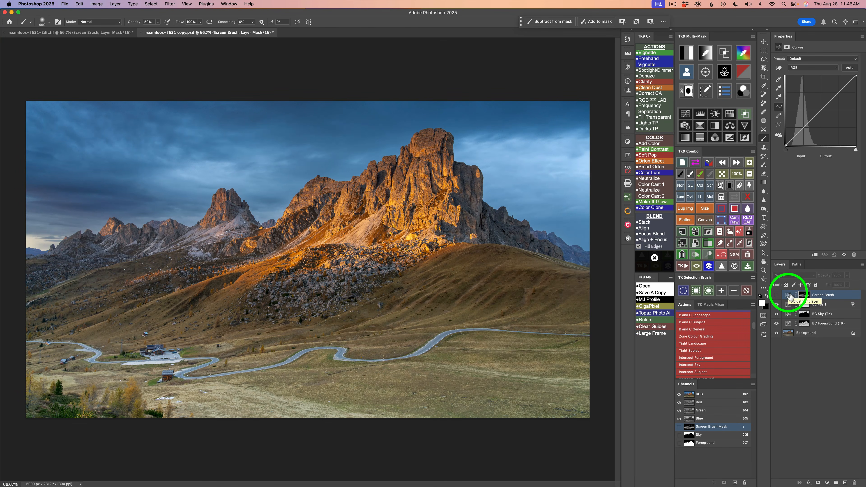
left_click(777, 295)
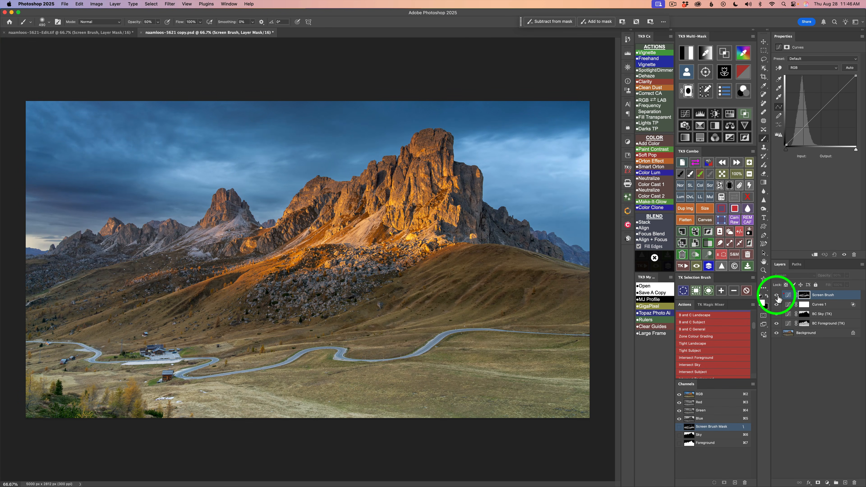
left_click(777, 296)
left_click(777, 295)
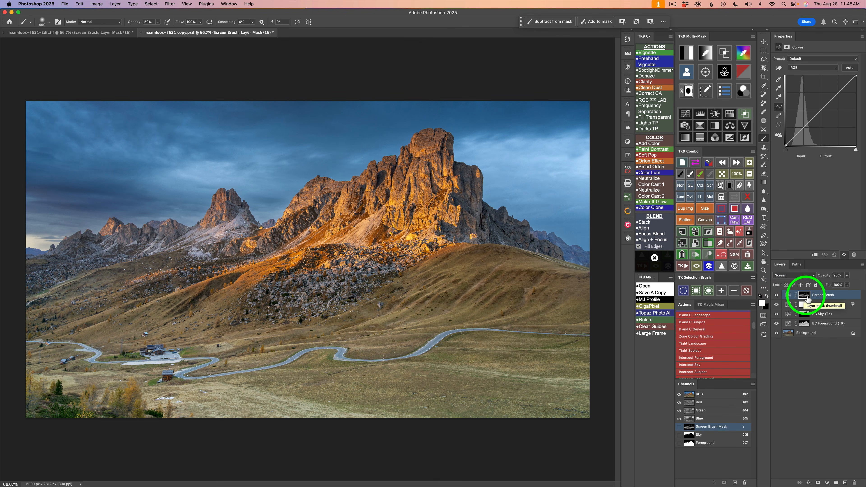
left_click(735, 195)
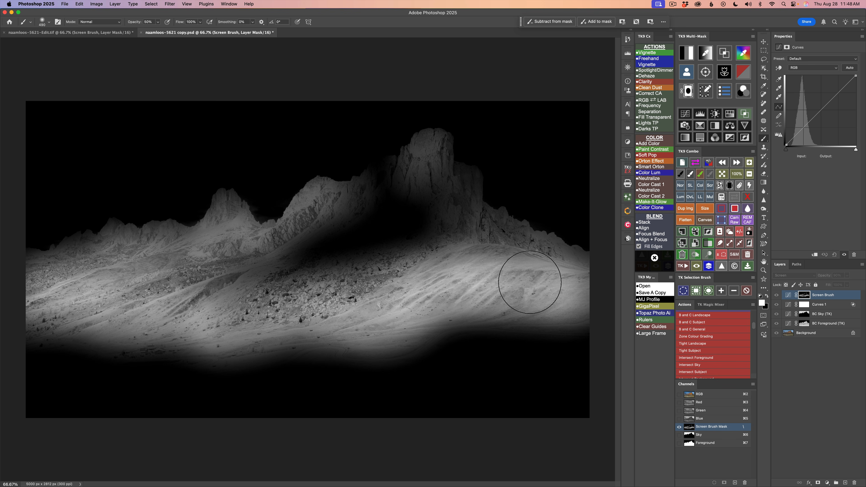
left_click(736, 200)
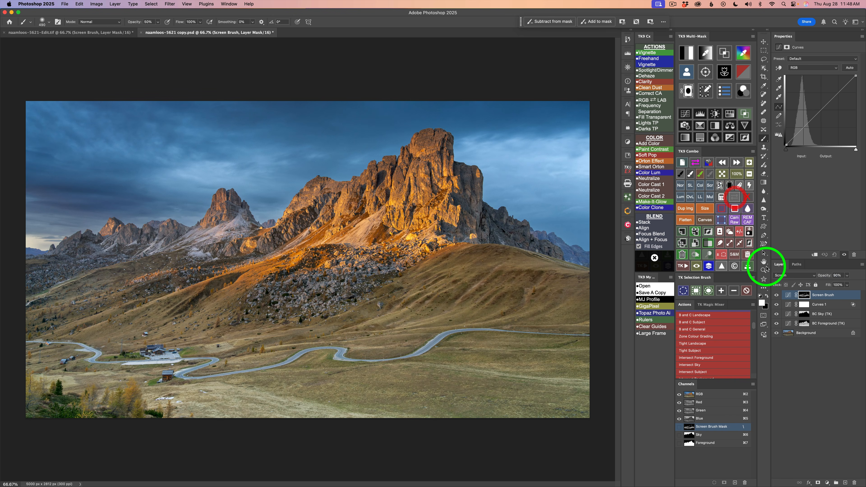
left_click(777, 295)
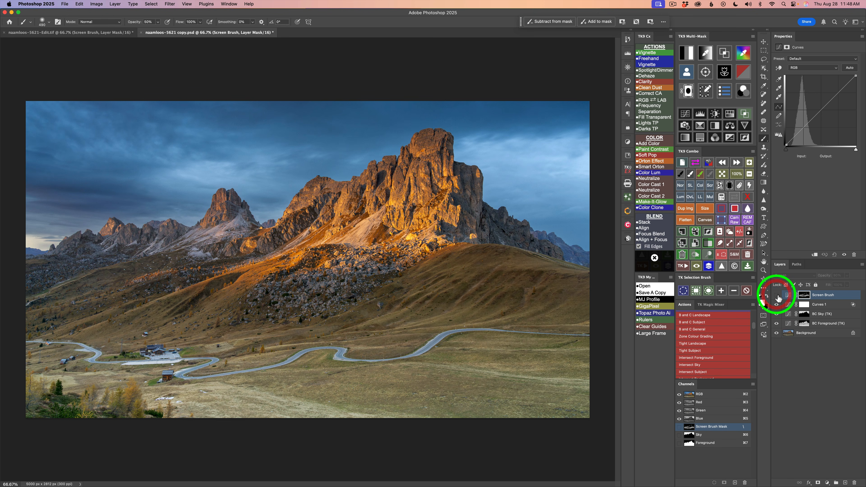
left_click(777, 295)
Paint over the winding road and the roadside buildings with the TK Selection Brush and convert the strokes into a selection.
key("v")
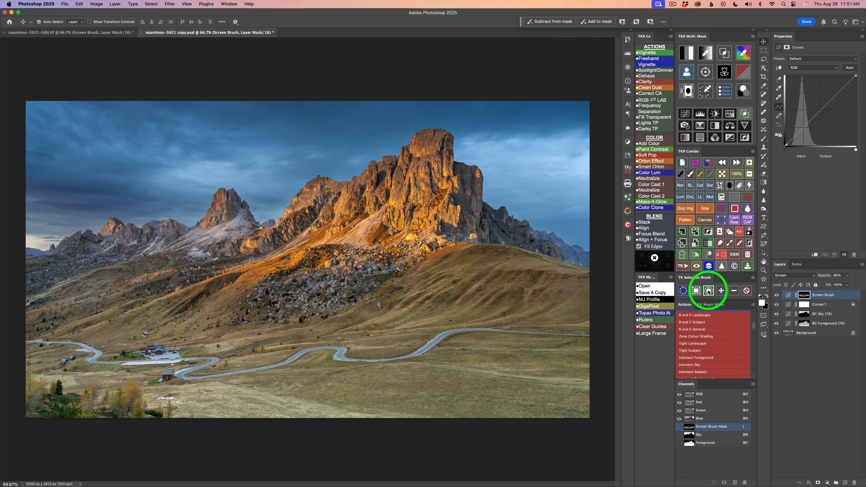
left_click(709, 291)
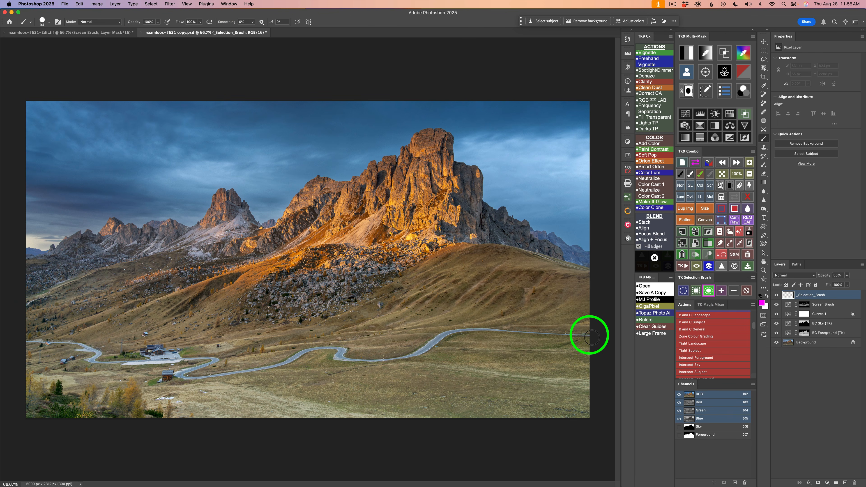
mouse_move(589, 333)
left_mouse_down()
mouse_move(461, 330)
mouse_move(438, 342)
mouse_move(454, 329)
mouse_move(464, 331)
mouse_move(410, 359)
mouse_move(349, 361)
mouse_move(341, 353)
mouse_move(350, 353)
mouse_move(335, 349)
mouse_move(187, 379)
mouse_move(205, 360)
mouse_move(150, 361)
mouse_move(158, 351)
mouse_move(179, 354)
mouse_move(98, 364)
mouse_move(71, 345)
mouse_move(20, 344)
left_mouse_up()
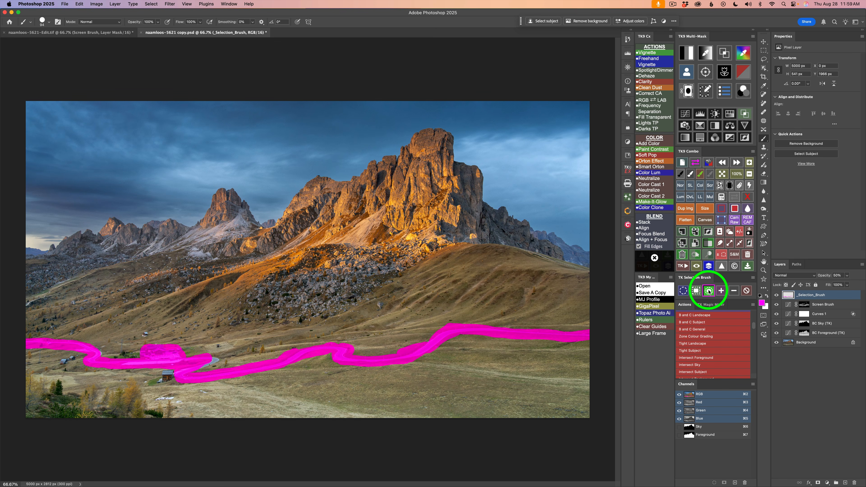
left_click(709, 291)
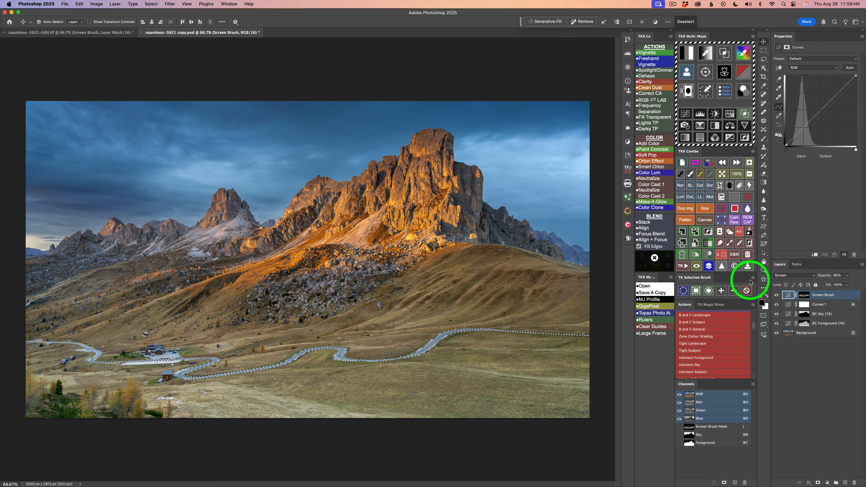
Refine the selection by brushing over the roadside buildings and the road's far left stretch.
left_click(709, 290)
mouse_move(172, 354)
left_mouse_down()
mouse_move(150, 356)
mouse_move(181, 361)
mouse_move(126, 365)
left_mouse_up()
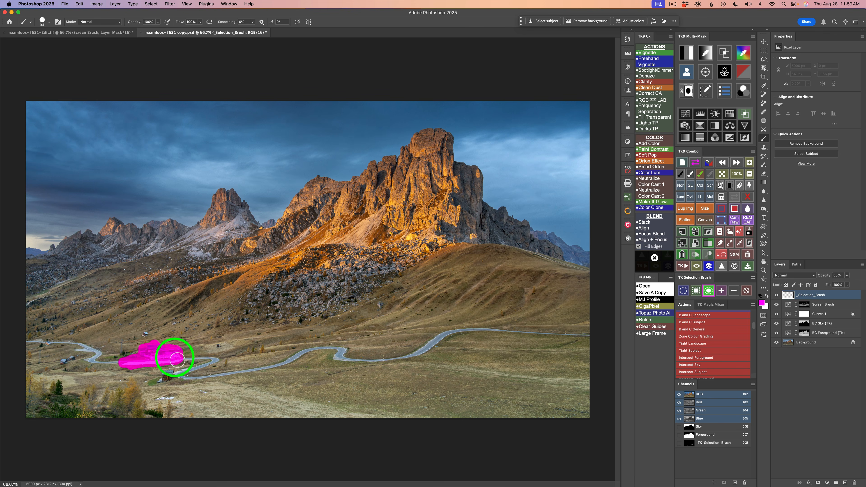
left_click(709, 290)
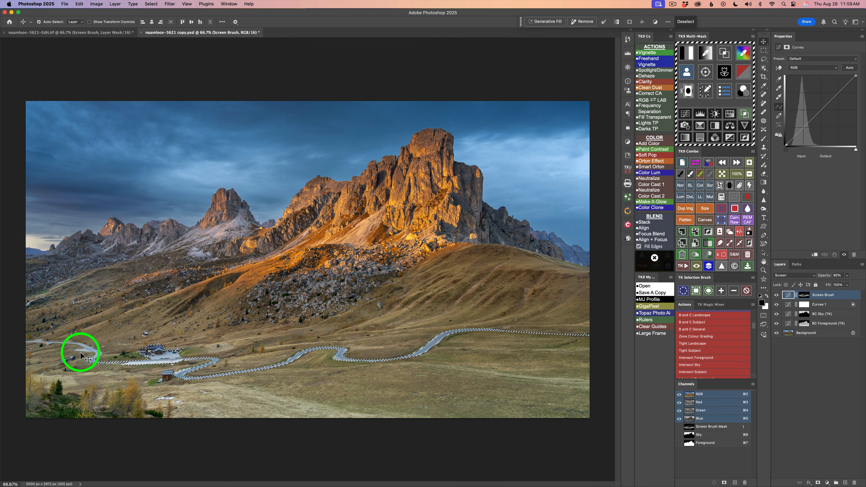
left_click(709, 291)
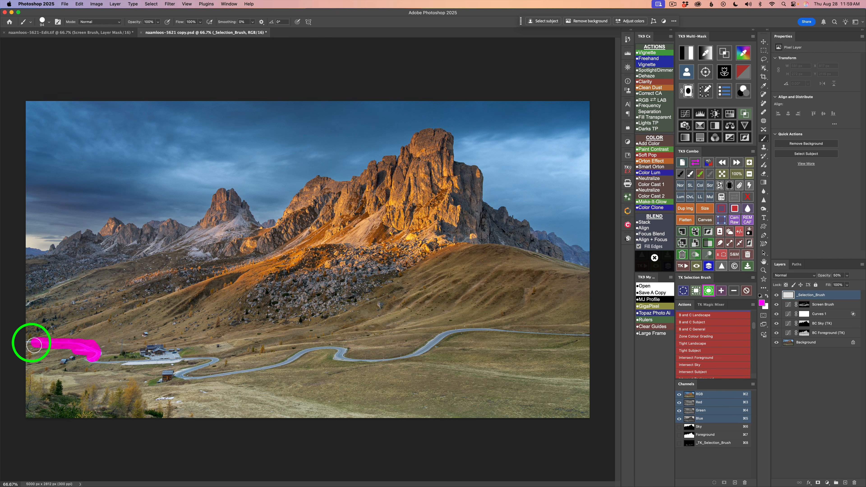
left_click(709, 291)
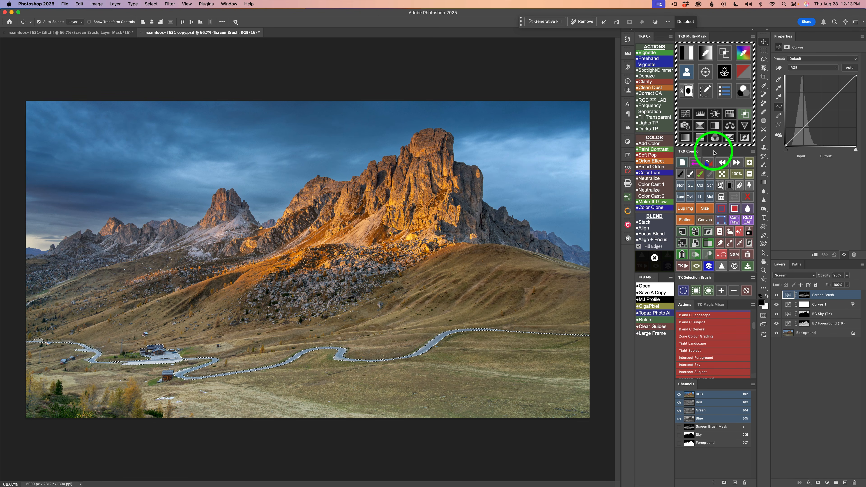
Add a Color Grading layer masked to the road selection, set midtone brightness to -19 and highlight brightness to -33, and compare the effect.
left_click(745, 93)
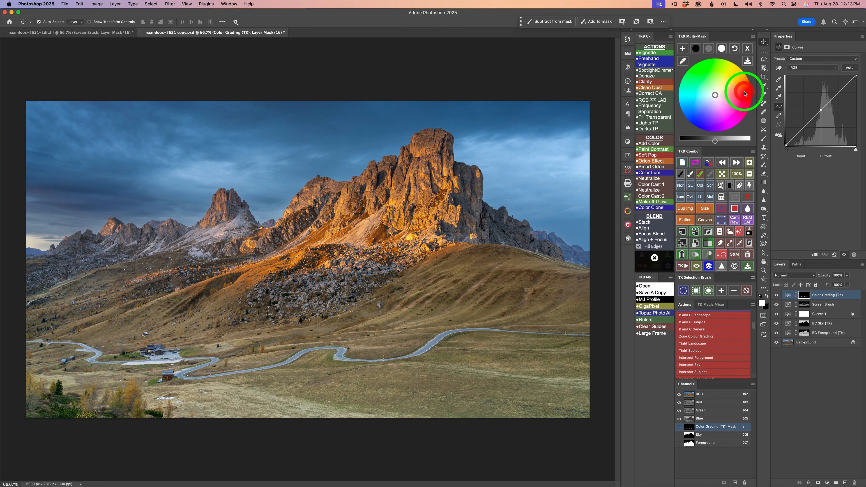
left_click(710, 50)
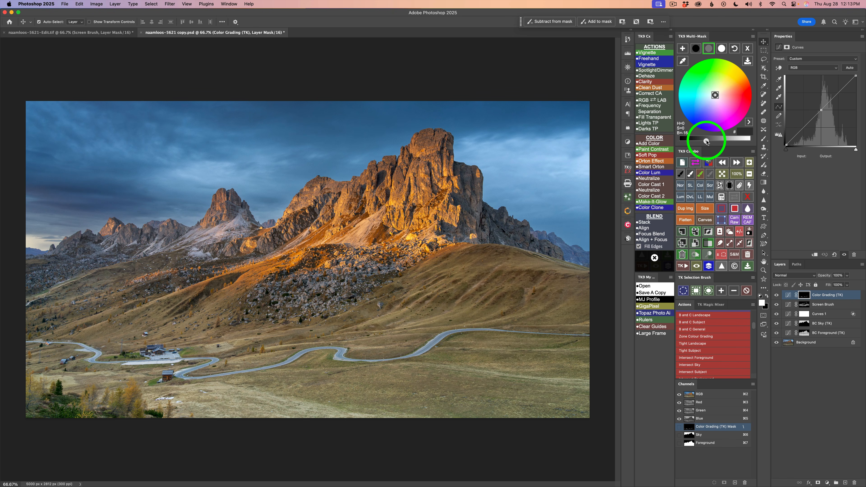
left_click_drag(706, 142, 705, 141)
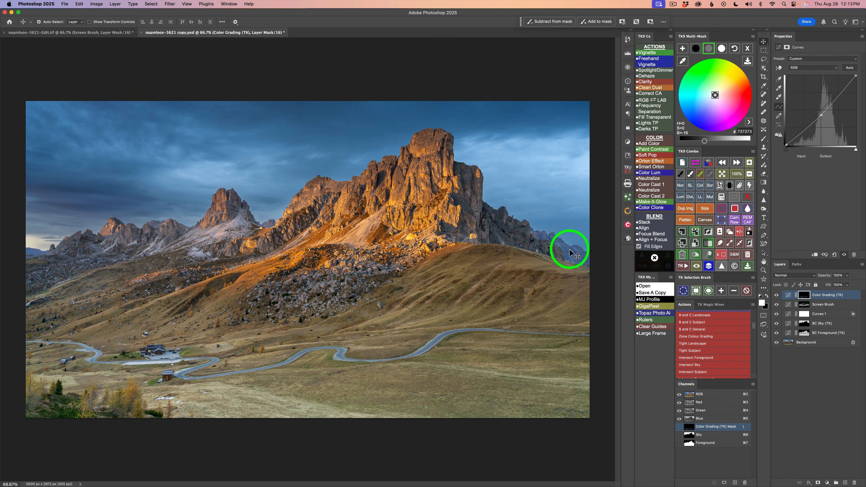
left_click(723, 49)
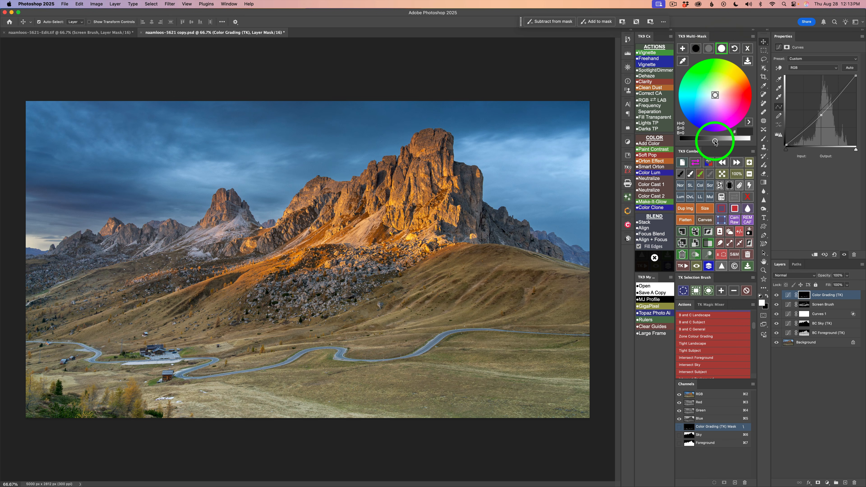
left_click_drag(715, 142, 697, 141)
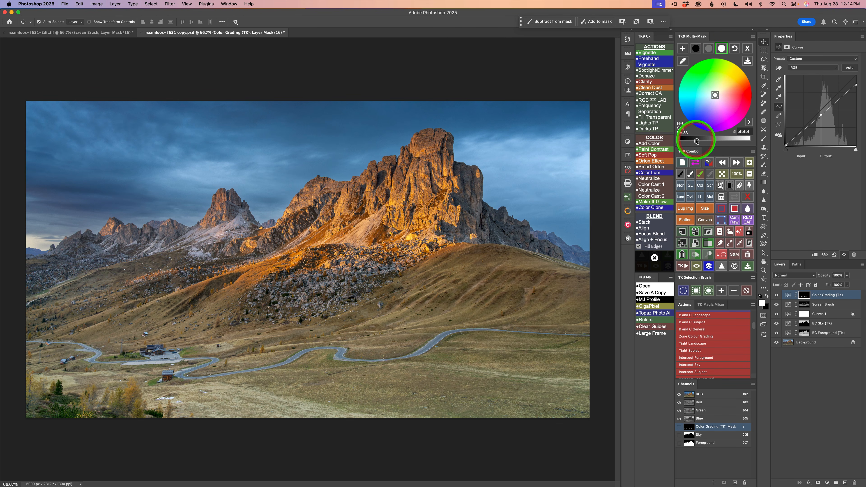
left_click(777, 295)
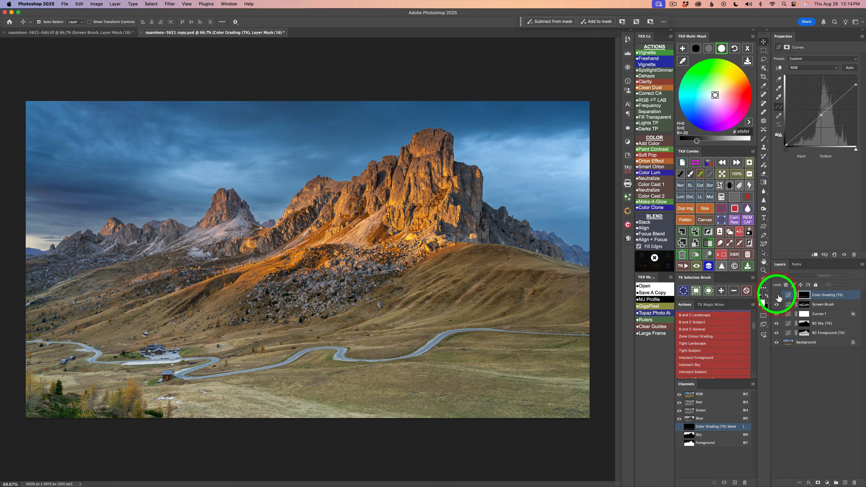
left_click(777, 295)
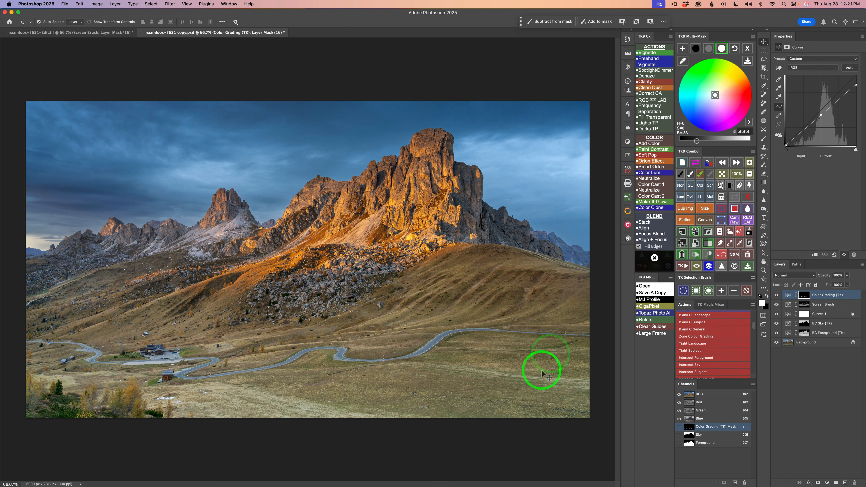
Add a Multiply Brush layer, darken the lower foreground with a large soft brush at 20% opacity, and compare the effect.
left_click(710, 197)
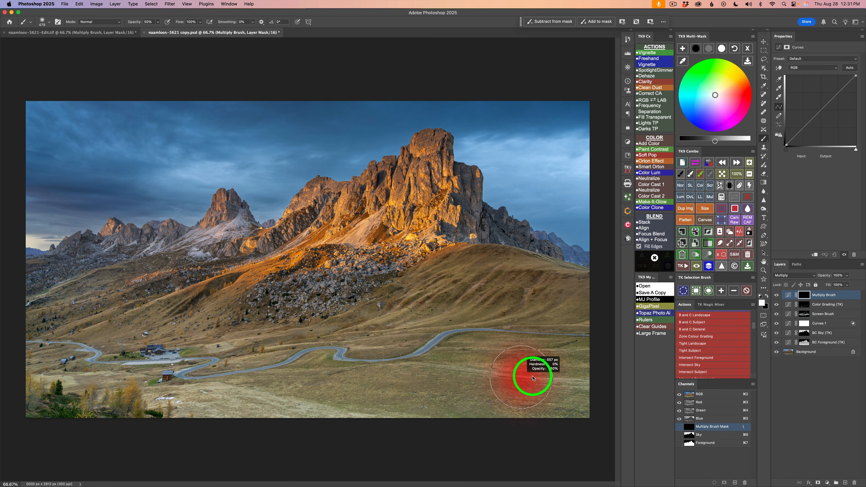
left_click_drag(531, 375, 521, 378)
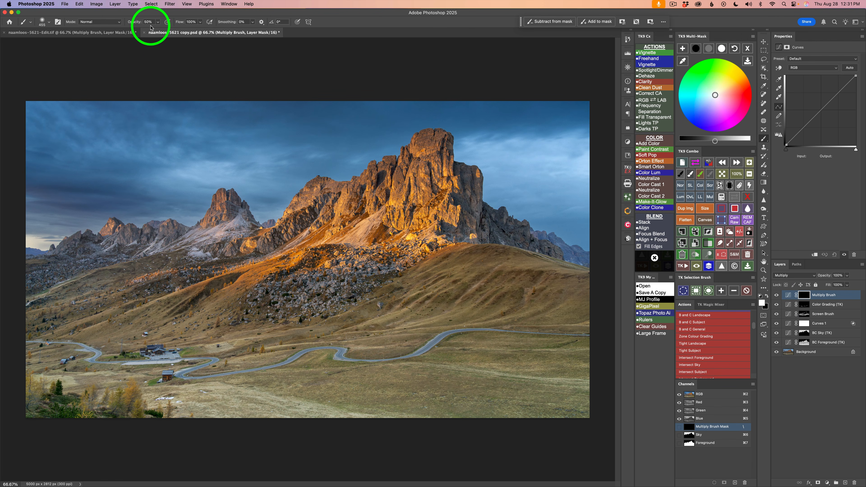
key("2")
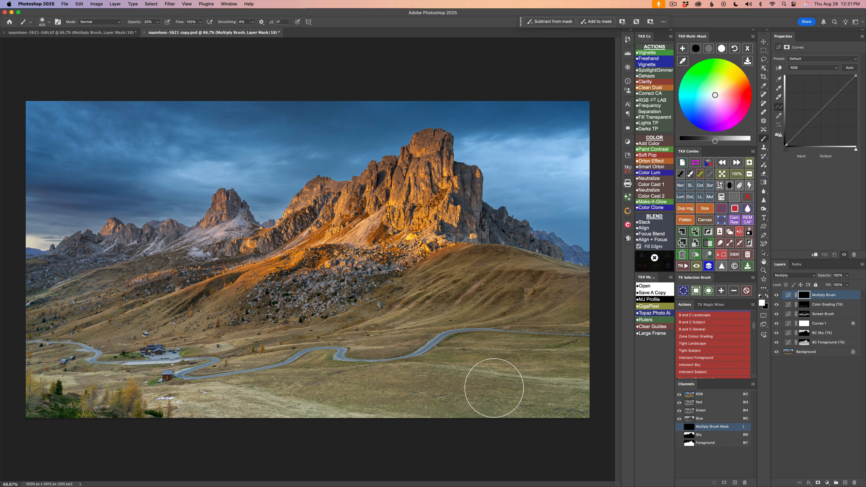
mouse_move(579, 368)
left_mouse_down()
mouse_move(469, 368)
mouse_move(522, 387)
mouse_move(501, 403)
mouse_move(445, 389)
mouse_move(329, 397)
mouse_move(311, 381)
mouse_move(247, 401)
mouse_move(358, 407)
mouse_move(224, 406)
mouse_move(6, 363)
left_mouse_up()
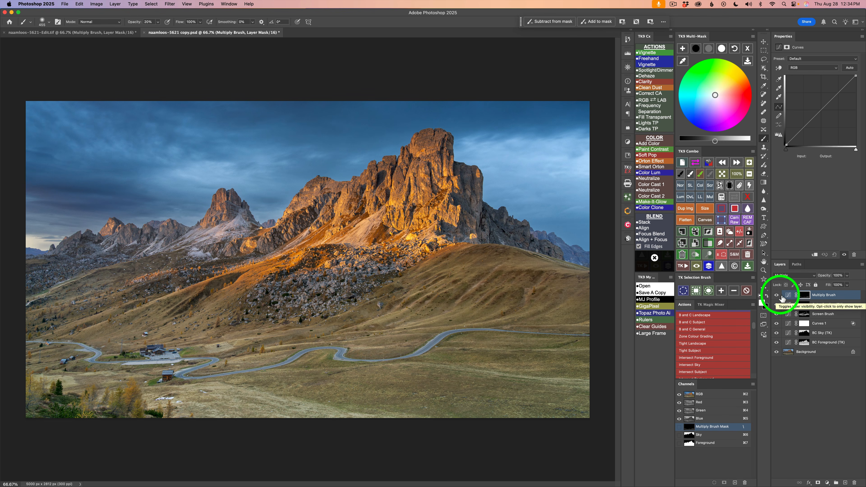
left_click(777, 296)
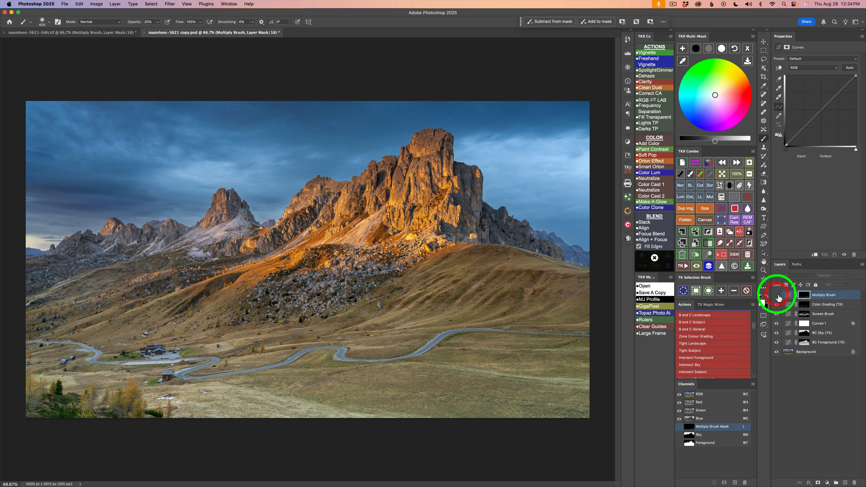
left_click(777, 295)
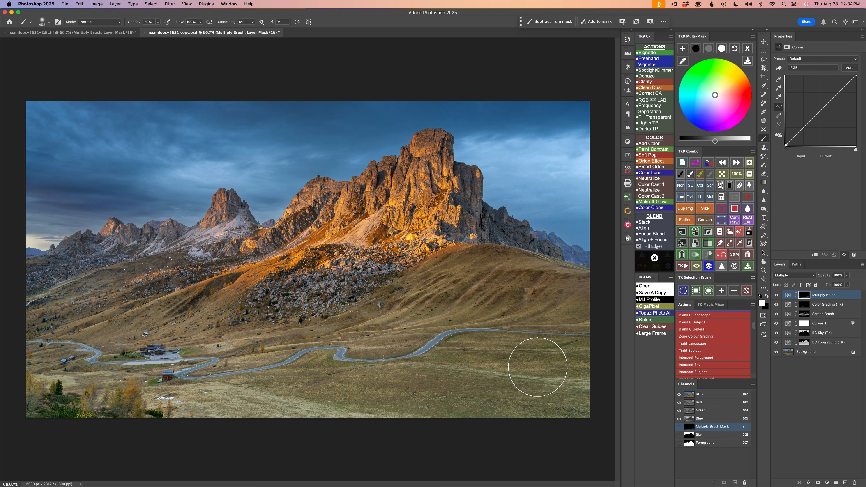
Close the color controls and add an Adjust with zones group of five Brightness/Contrast zone layers.
left_click(748, 50)
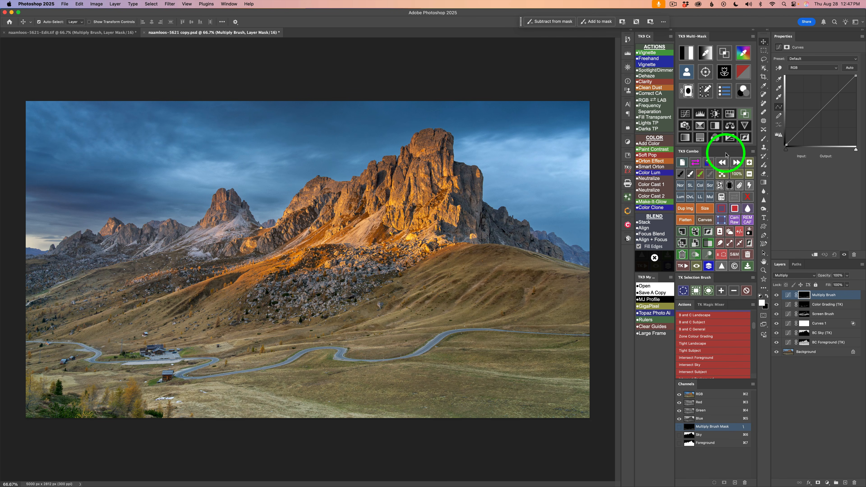
left_click(715, 114)
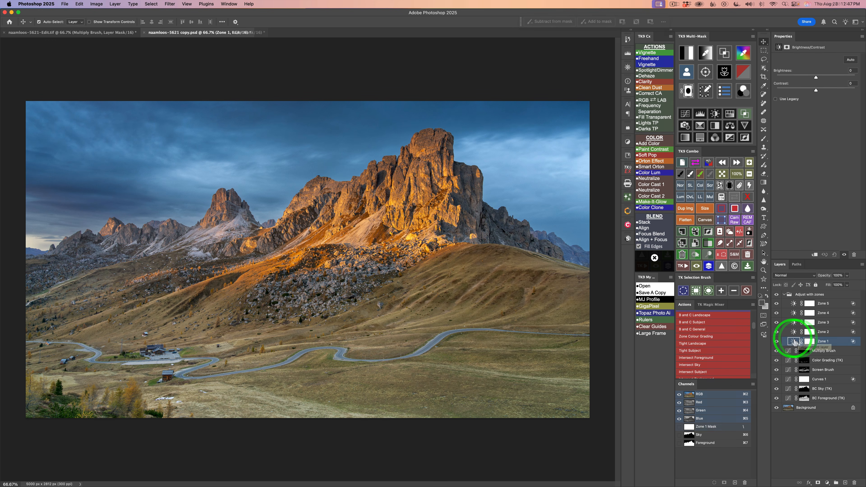
left_click(806, 342)
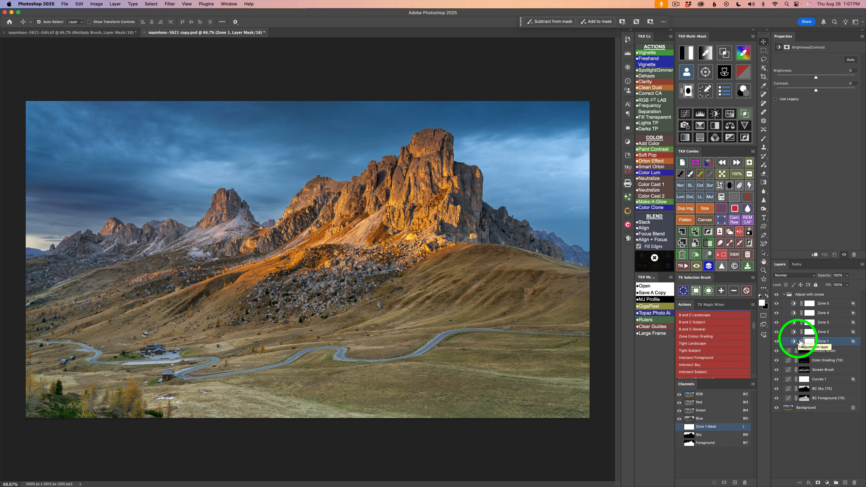
Apply the saved Foreground mask to the Adjust with zones group.
left_click(811, 295)
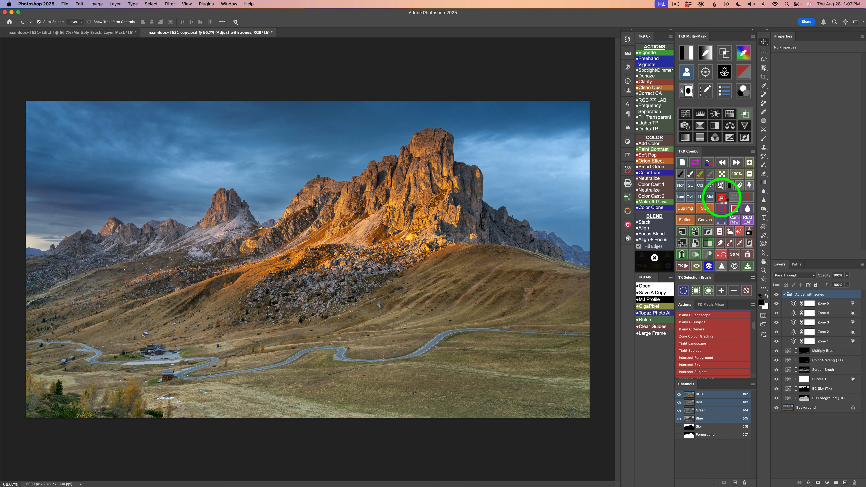
left_click(722, 198)
left_click(692, 180)
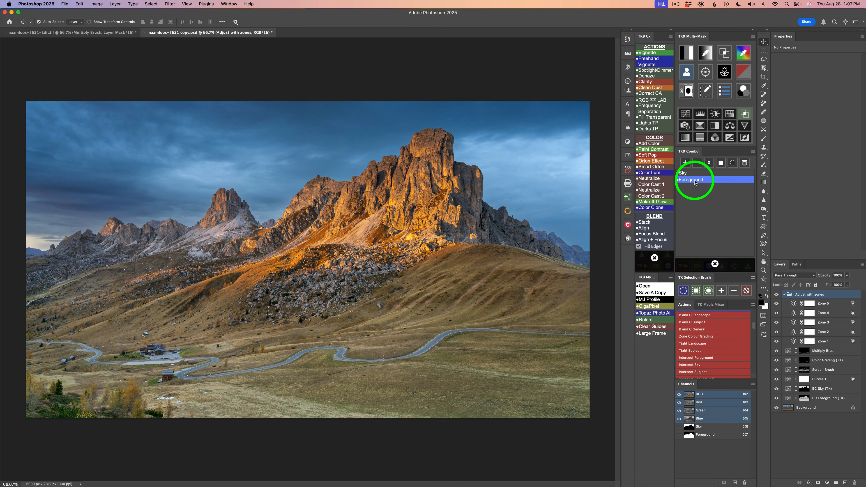
left_click(721, 163)
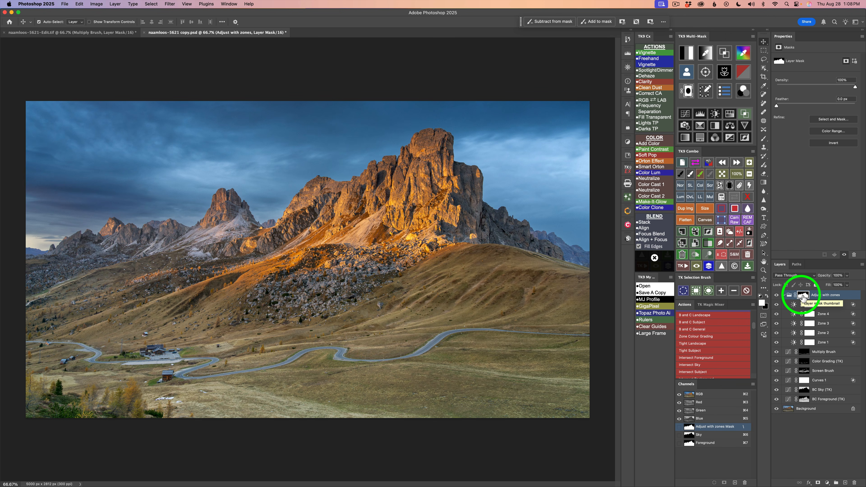
Preview the tones that the Zone 1 layer affects and set its contrast to 80.
left_click(797, 346)
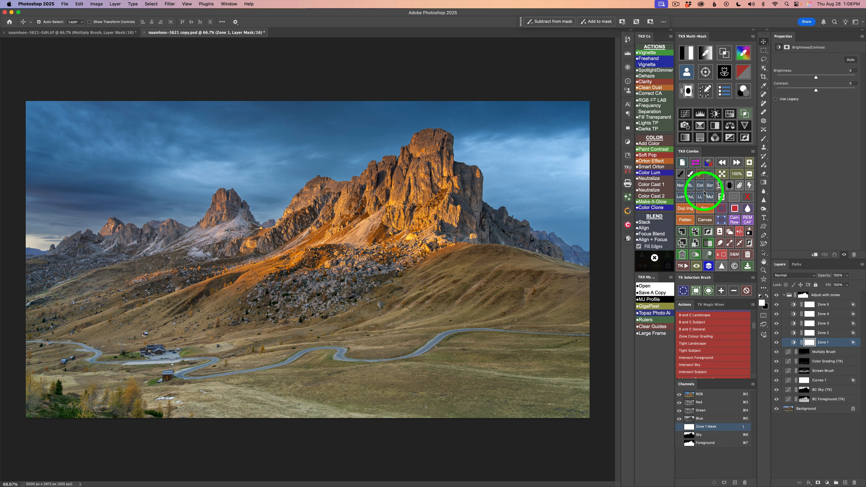
left_click(696, 163)
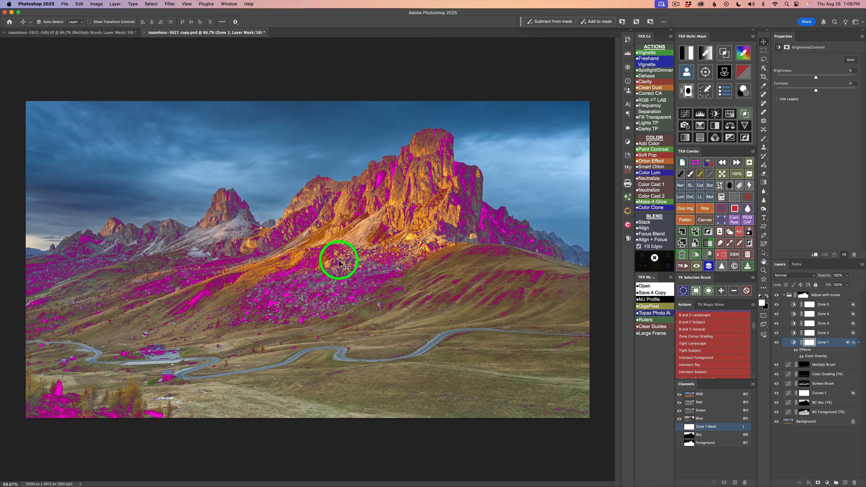
left_click(695, 163)
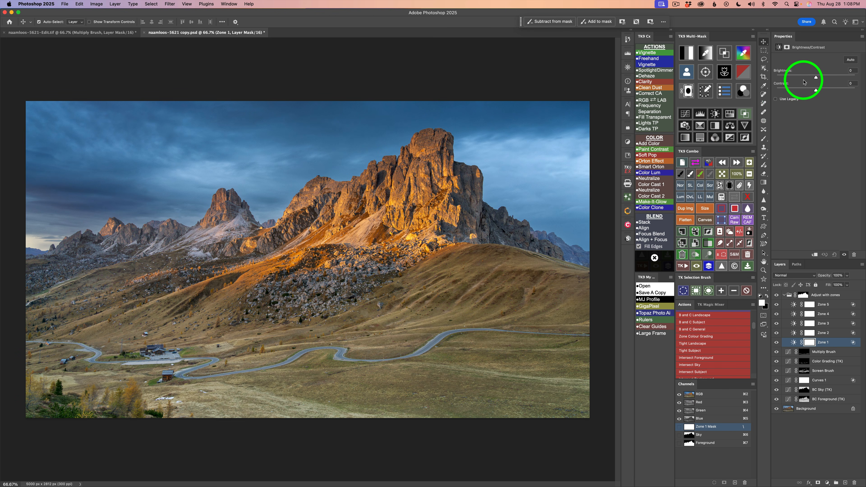
mouse_move(817, 78)
left_mouse_down()
mouse_move(838, 78)
mouse_move(801, 79)
left_mouse_up()
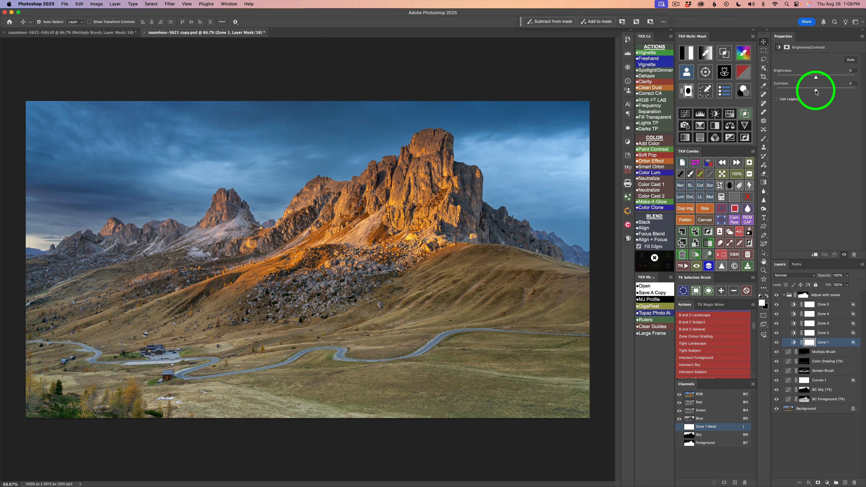
left_click_drag(816, 91, 848, 91)
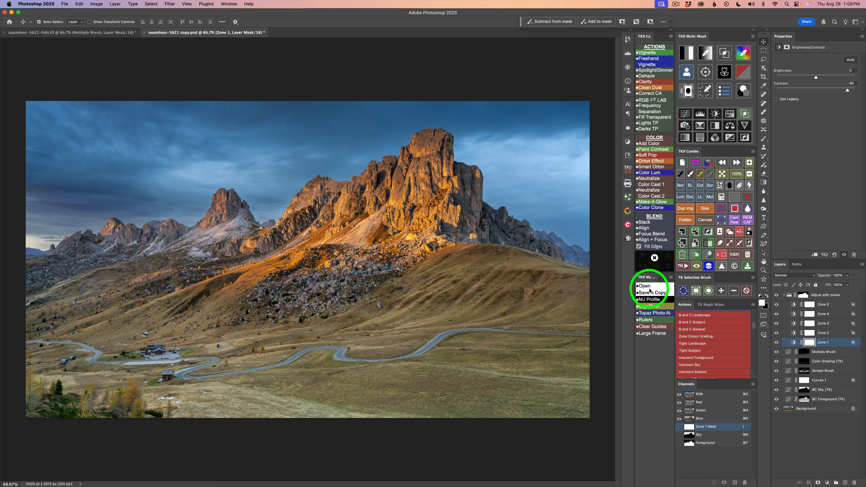
Set the Zone 2 layer's contrast to 40 and hide the Zone 3 layer.
left_click(795, 334)
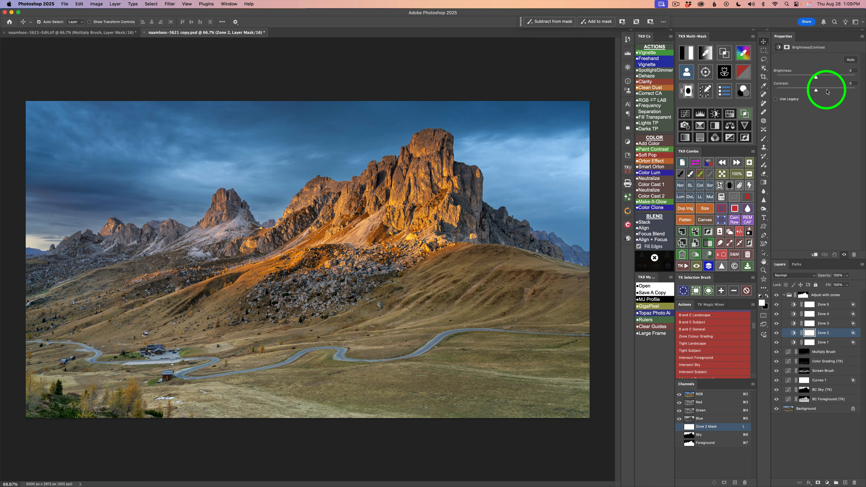
left_click_drag(817, 91, 832, 91)
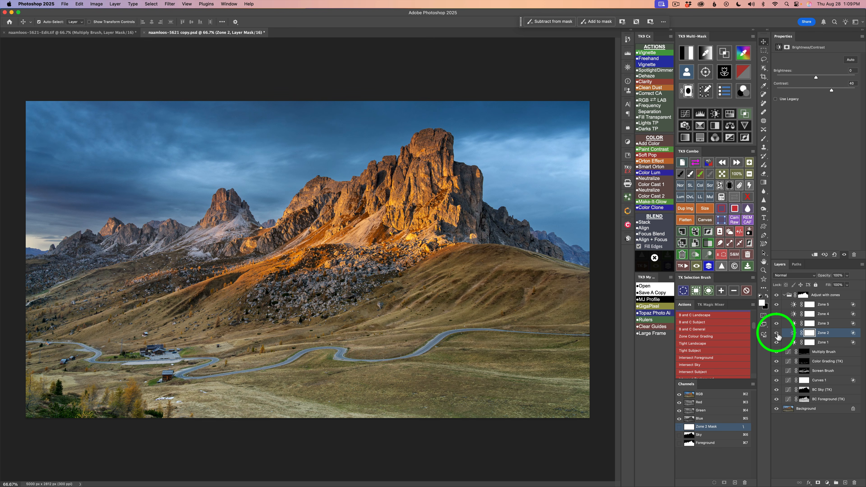
left_click(795, 323)
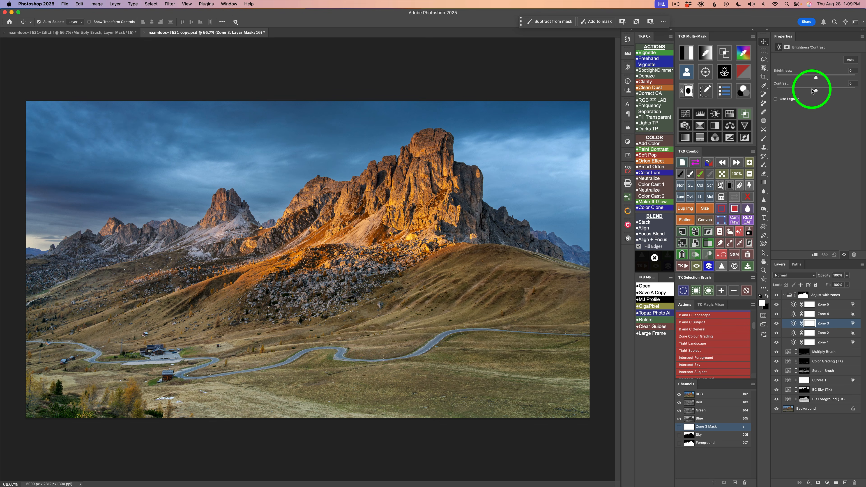
left_click(777, 324)
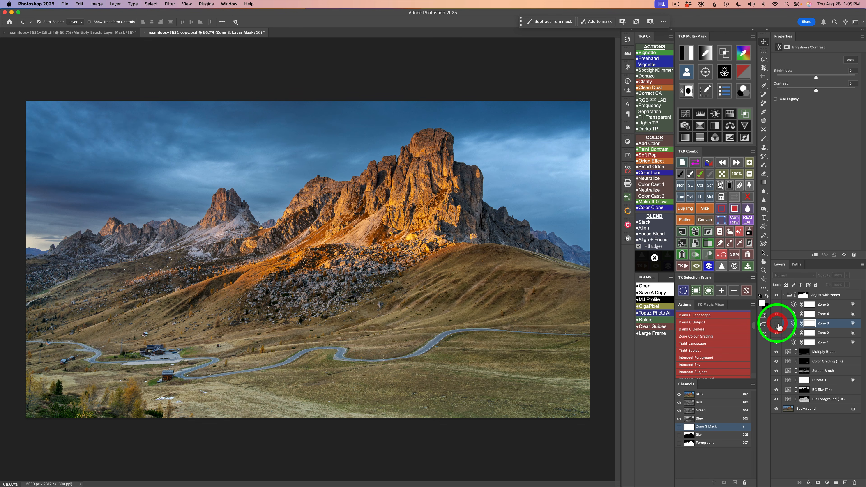
Set the Zone 4 layer's brightness to 15 and compare the image with and without it.
left_click(794, 315)
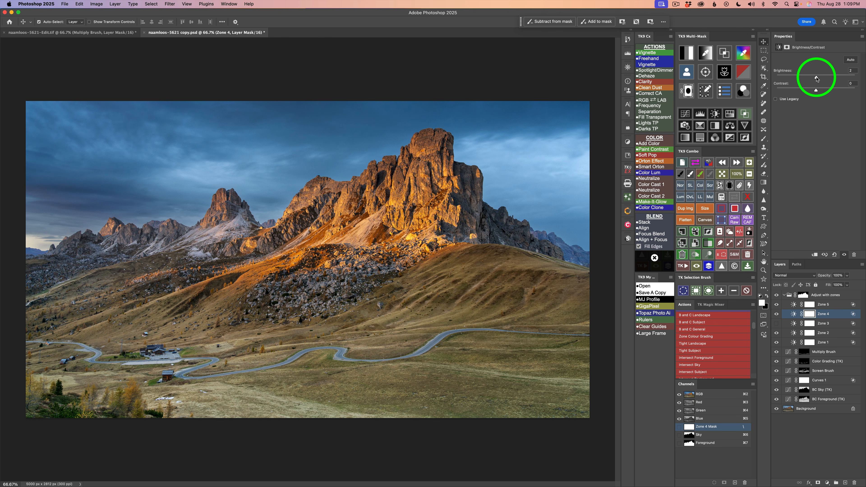
left_click_drag(817, 79, 820, 78)
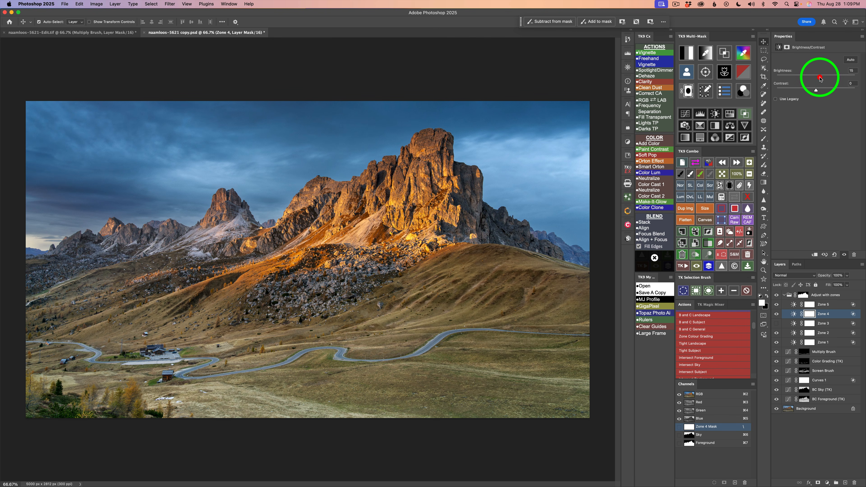
left_click(777, 314)
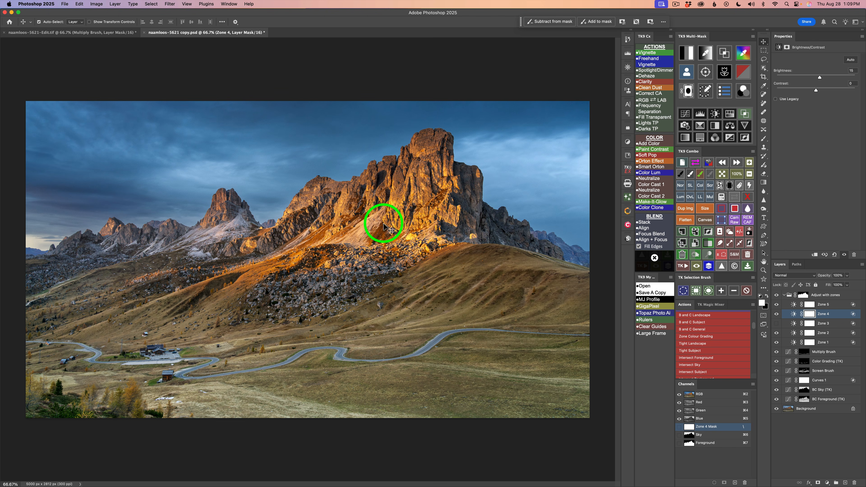
Delete the unused Zone 3 and Zone 5 layers and compare the image with and without the Adjust with zones group.
left_click(797, 306)
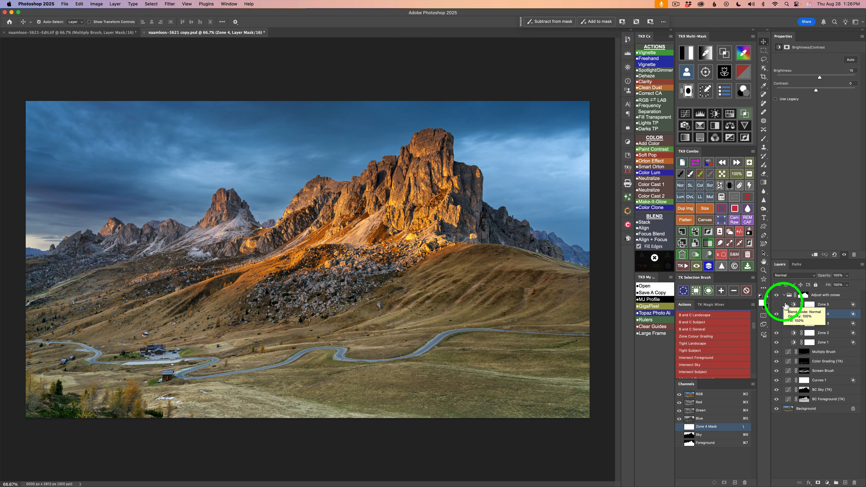
left_click(750, 185)
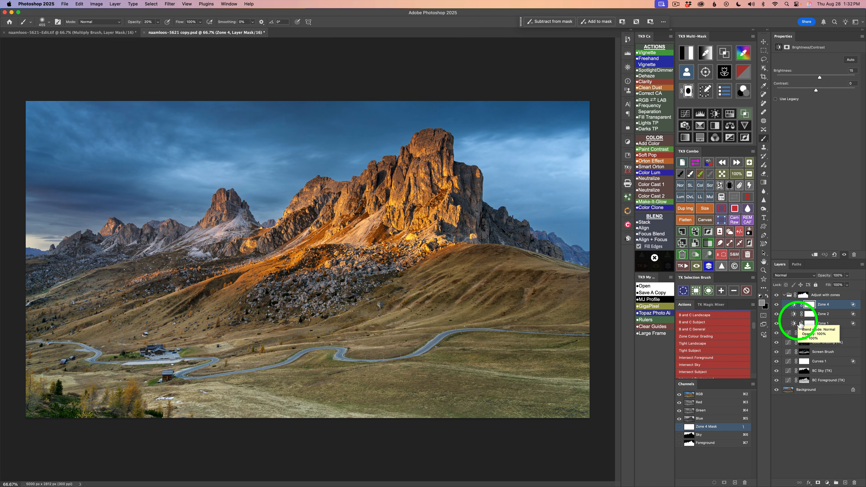
left_click(789, 294)
left_click(778, 295)
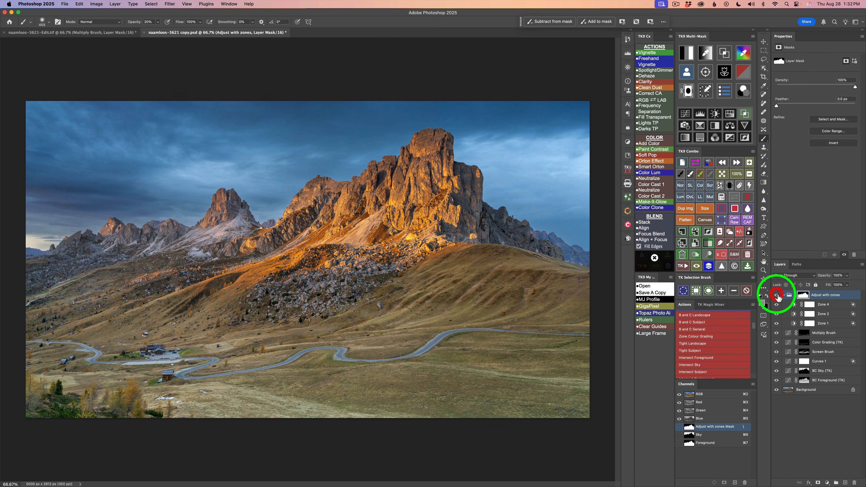
left_click(777, 295)
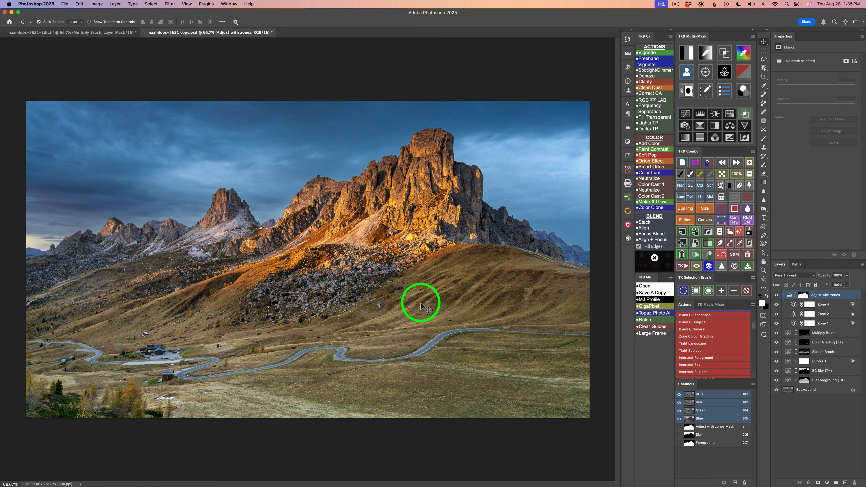
Generate a luminosity mask from a tone sampled on the grassy hillside below the mountain.
left_click(706, 53)
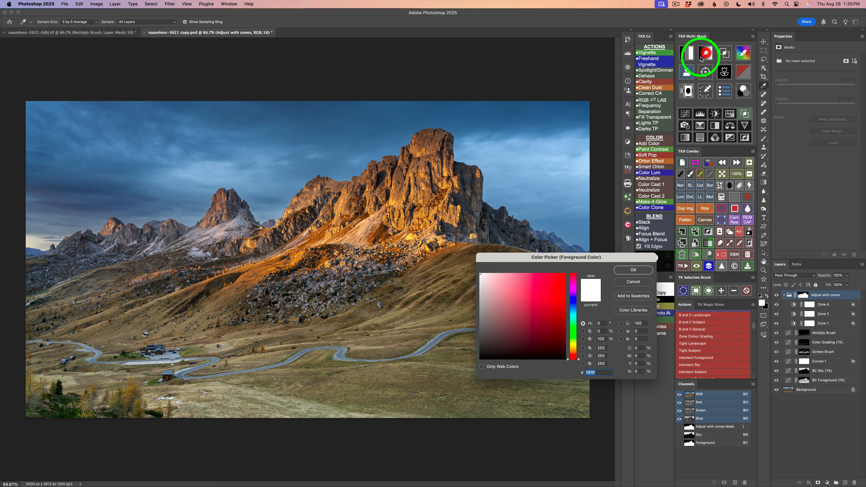
left_click(417, 294)
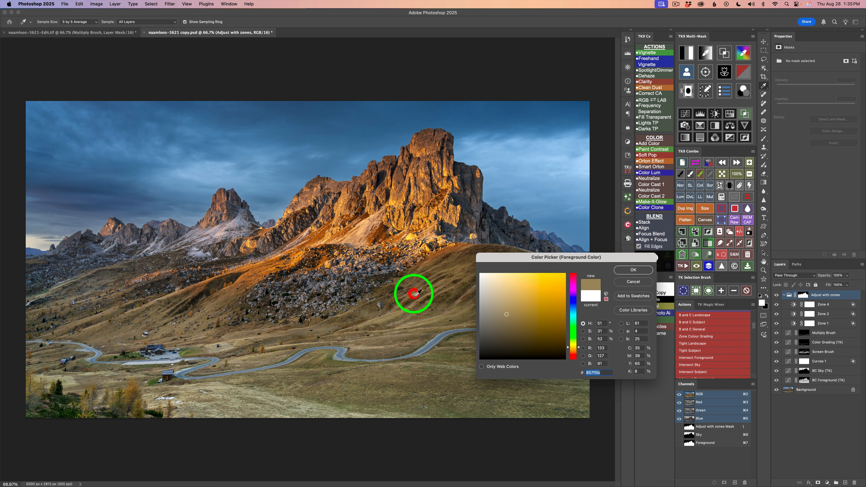
left_click(624, 270)
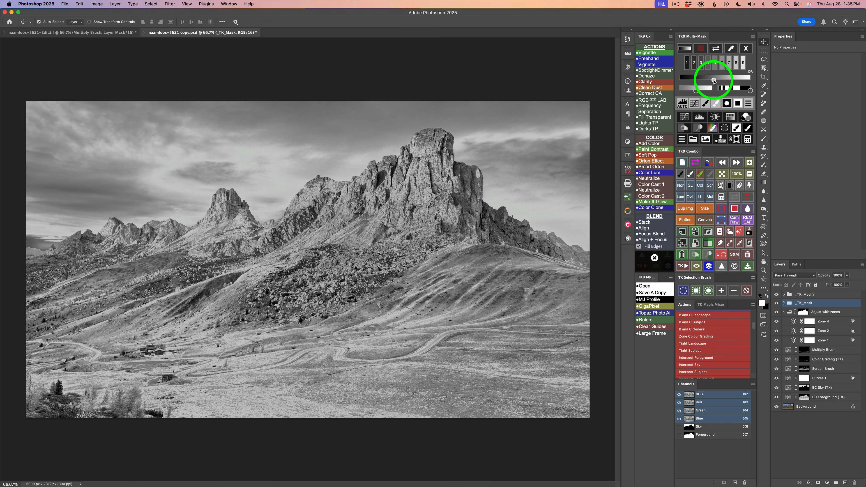
Shift the luminosity mask's target tone to 147, narrow its tonal range, and load it as a selection on a new Overlay dodge layer.
left_click(716, 81)
left_click_drag(716, 80, 720, 80)
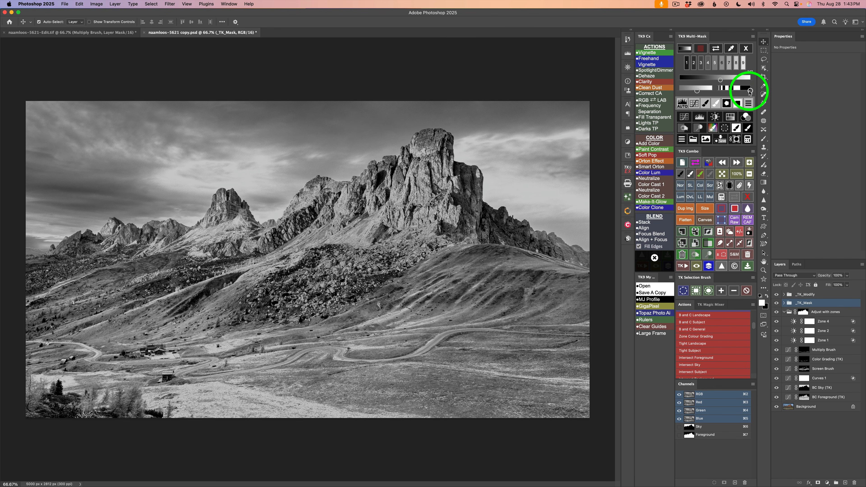
left_click_drag(752, 90, 734, 90)
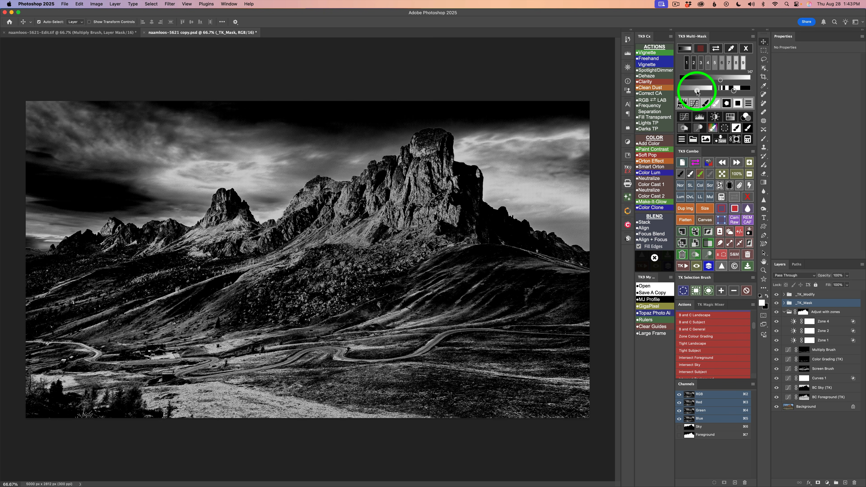
left_click_drag(698, 92, 700, 92)
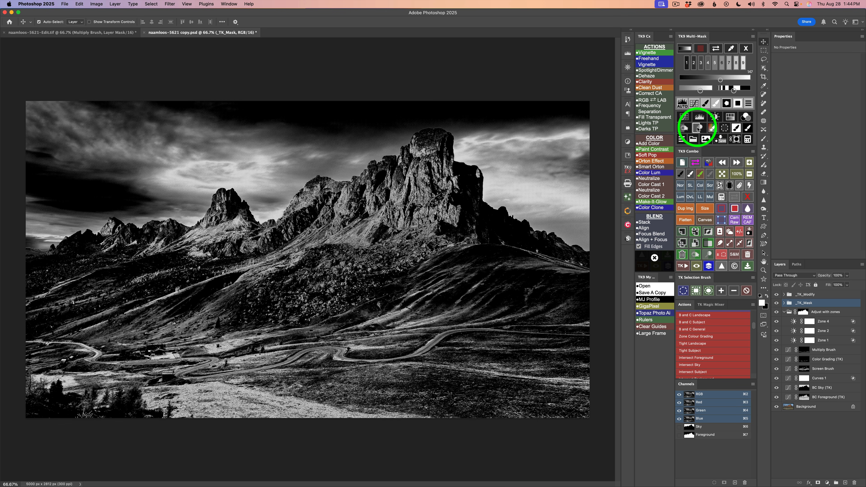
left_click(698, 128)
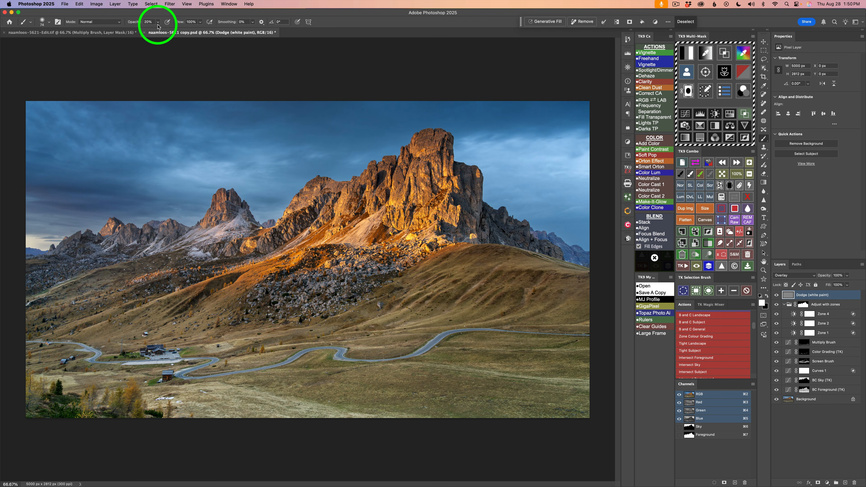
Dodge the grassy hillside with the brush at 10% opacity on the Dodge layer at 70% layer opacity, and compare the image with and without it.
key("1")
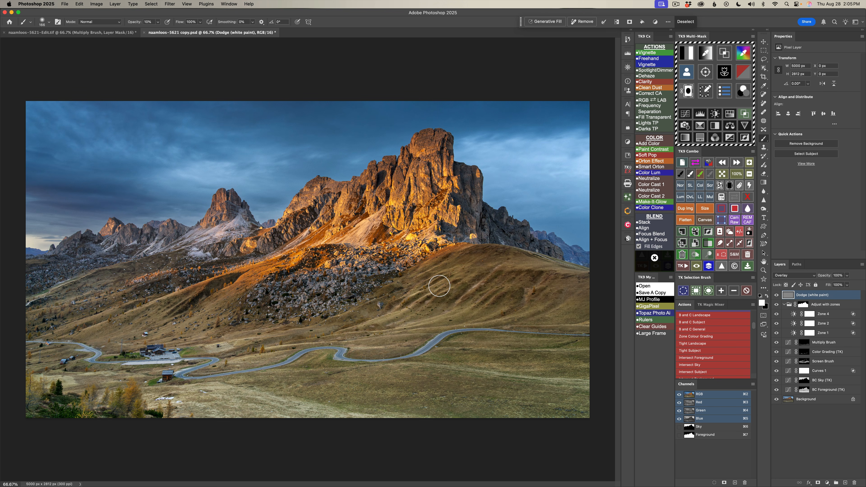
left_click(665, 161)
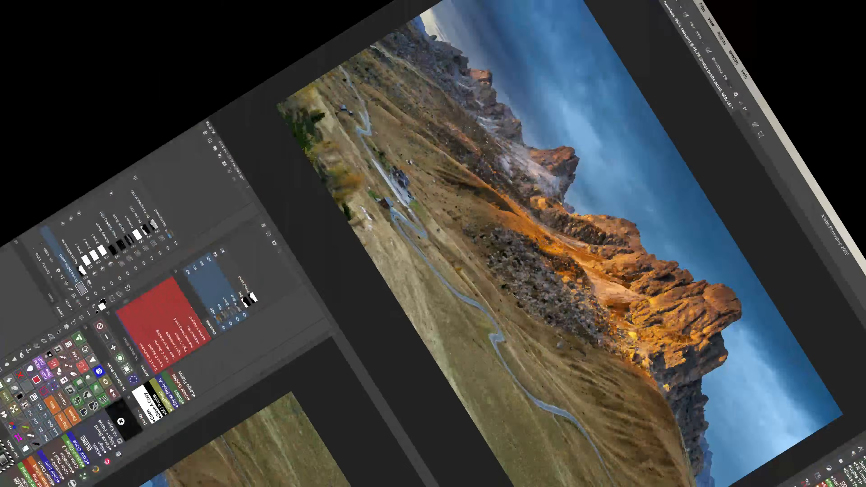
left_click(778, 296)
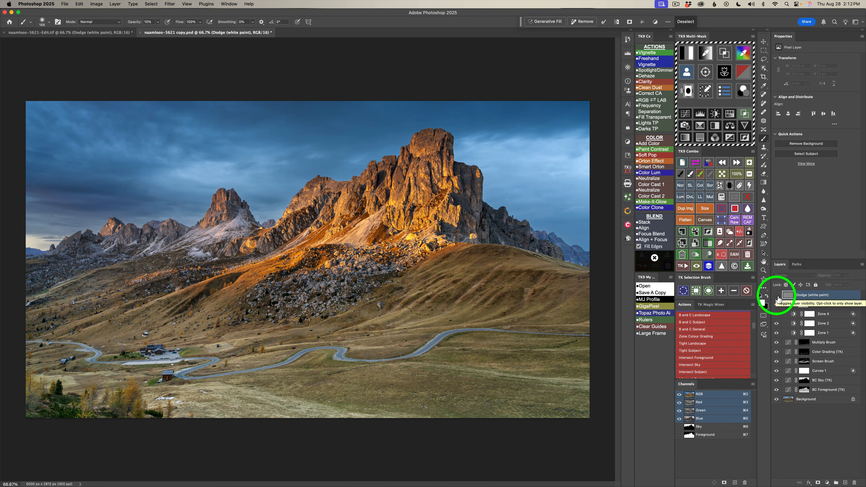
left_click(778, 296)
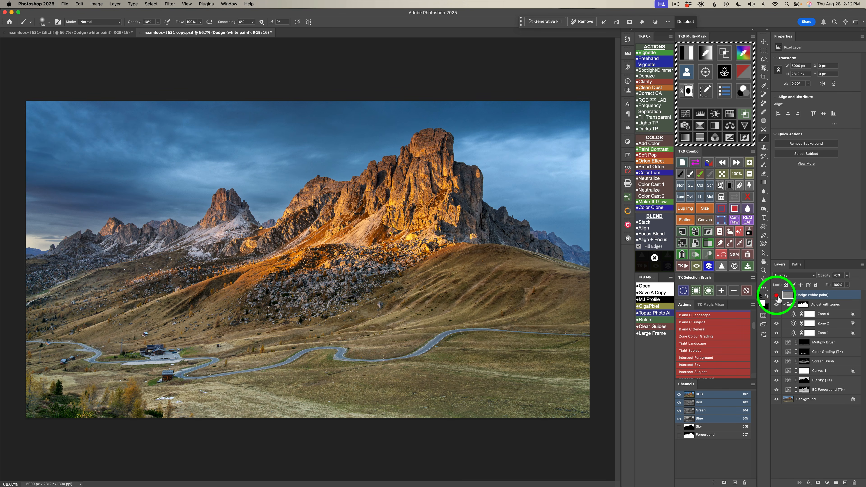
left_click(778, 297)
left_click(778, 296)
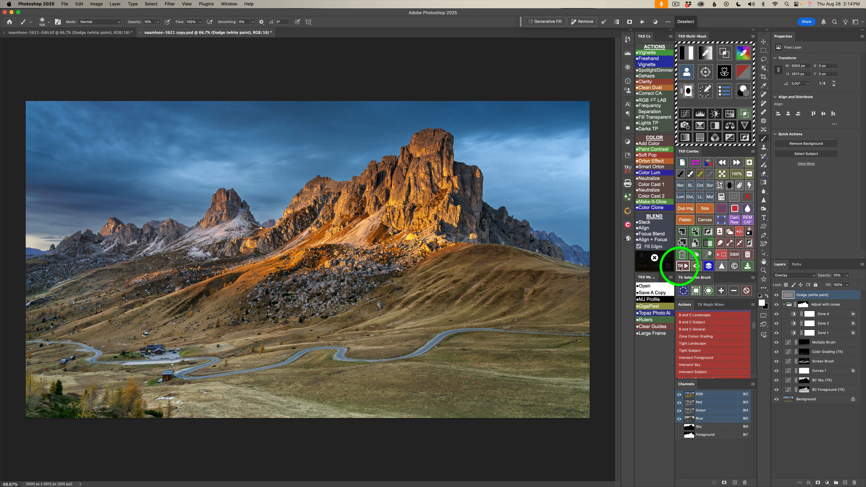
Add a TK9 vignette with a 346.5-pixel Gaussian Blur, compare the image with and without it, and set the Vignette layer's opacity to 60%.
left_click(647, 54)
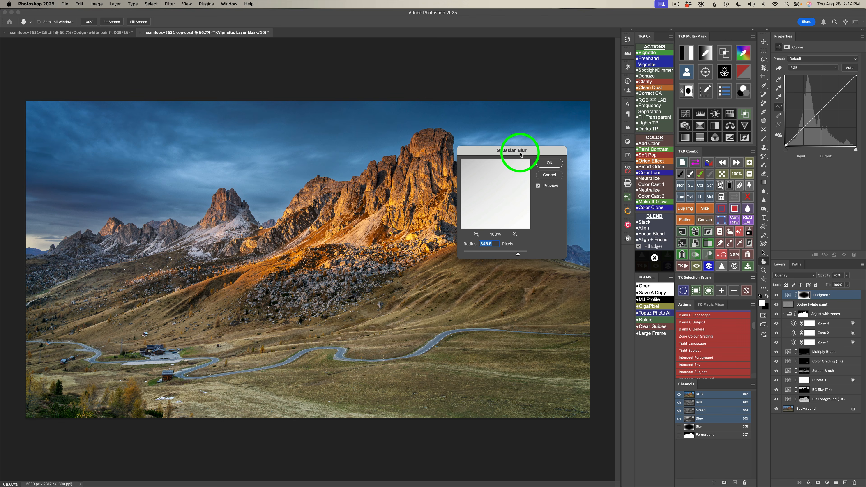
left_click(549, 164)
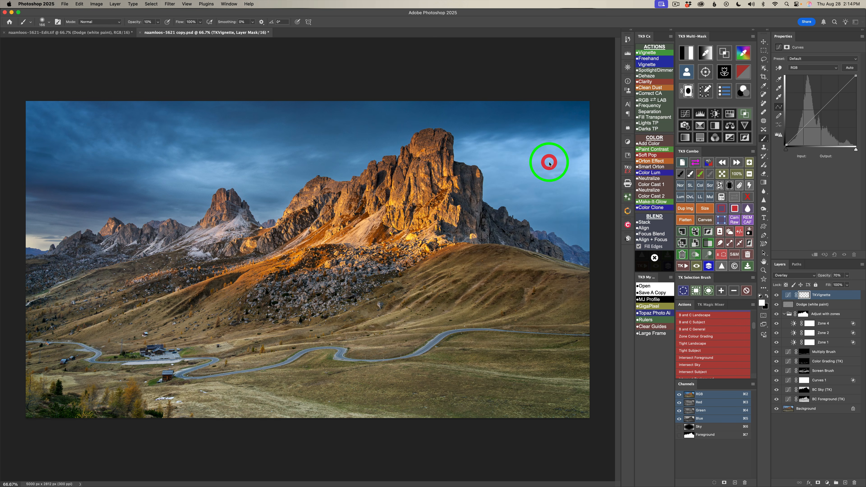
left_click(778, 295)
left_click(777, 296)
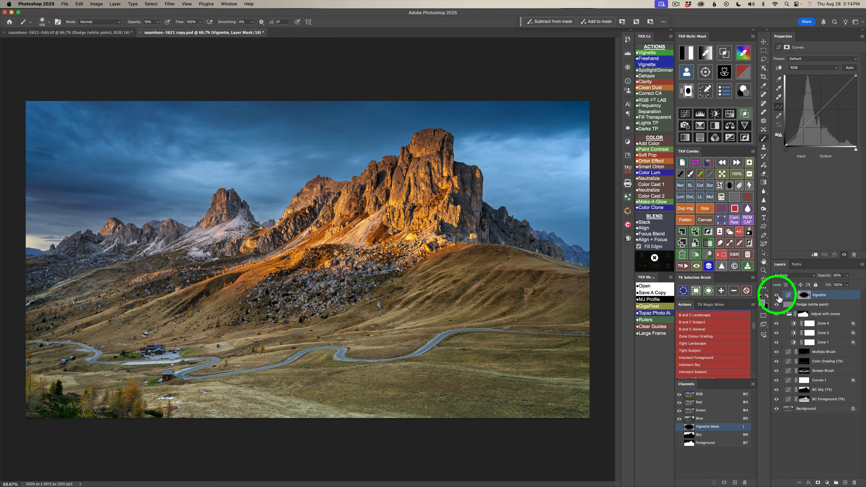
left_click(847, 276)
left_click_drag(838, 284, 845, 285)
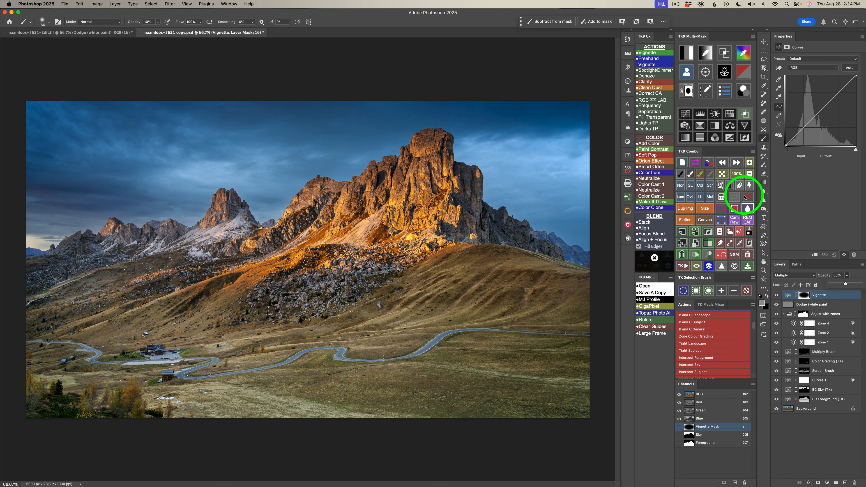
Protect the darkest underlying tones from the Vignette layer with Blend If option 1, and compare the image with and without the layer.
left_click(744, 114)
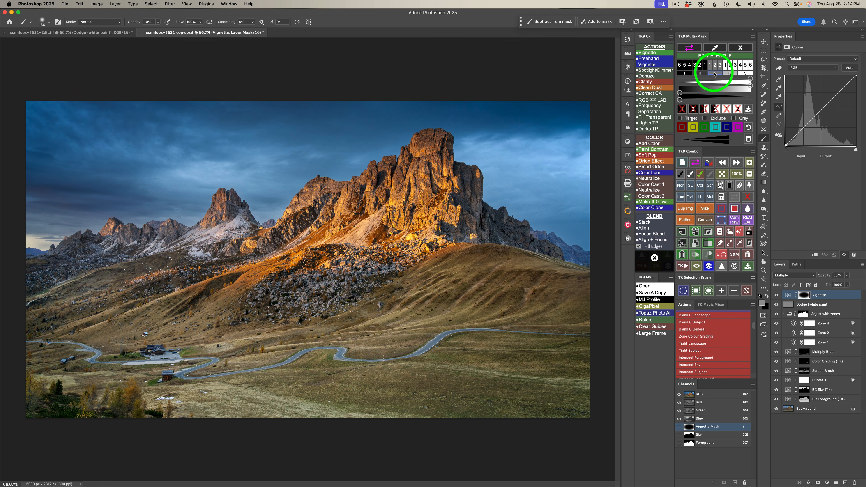
left_click(683, 110)
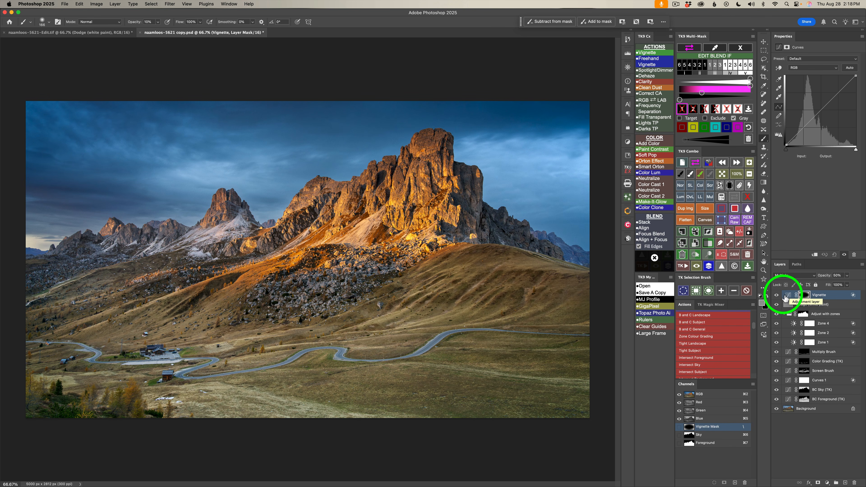
left_click(776, 295)
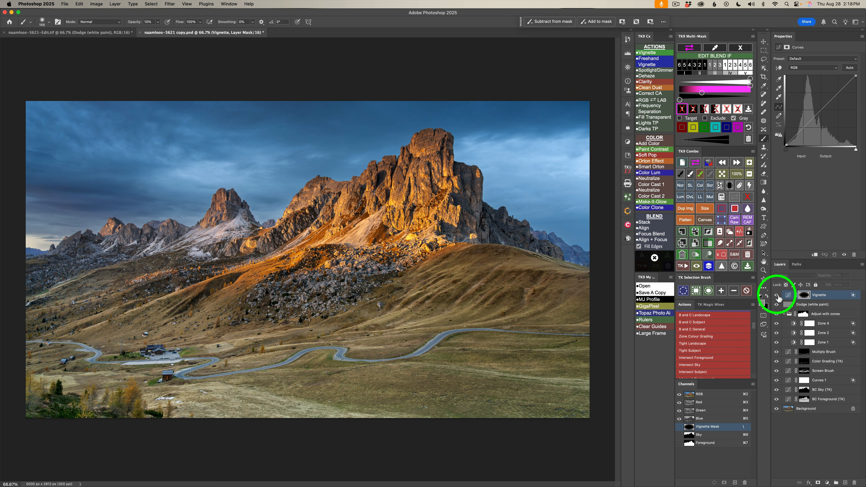
left_click(777, 295)
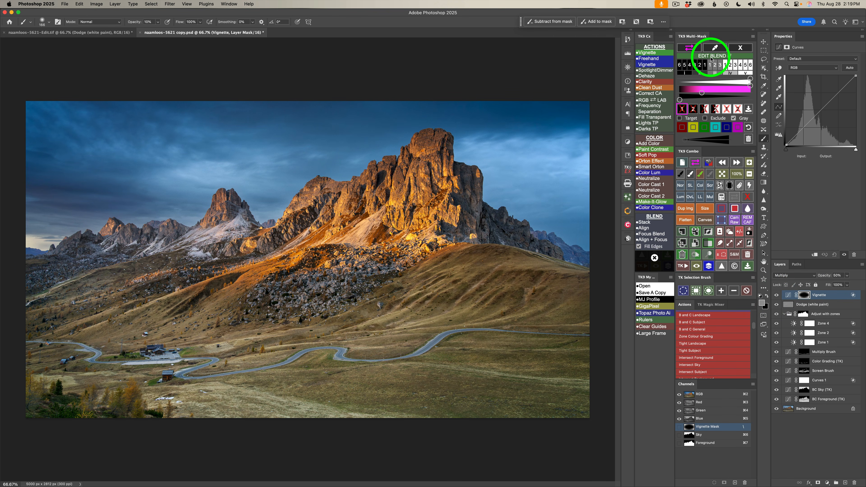
left_click(740, 49)
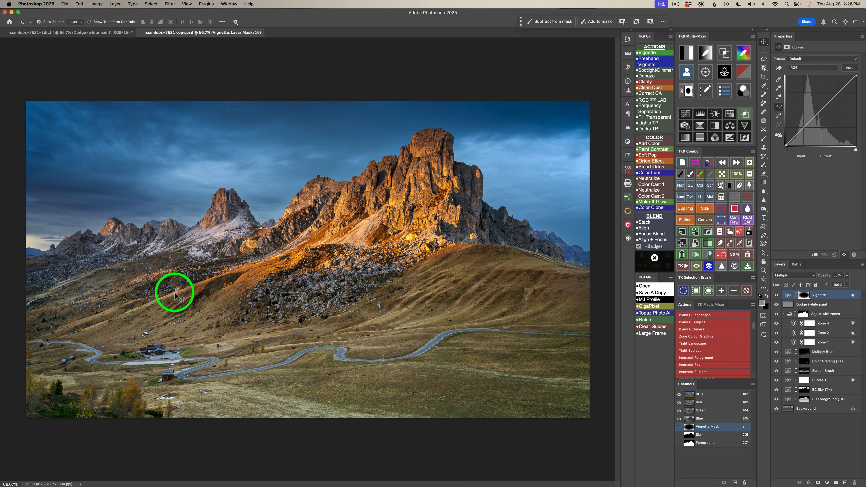
Generate a vibrance mask, restrict it progressively from level 2 to level 5, and apply it to a new Hue/Saturation layer.
left_click(744, 74)
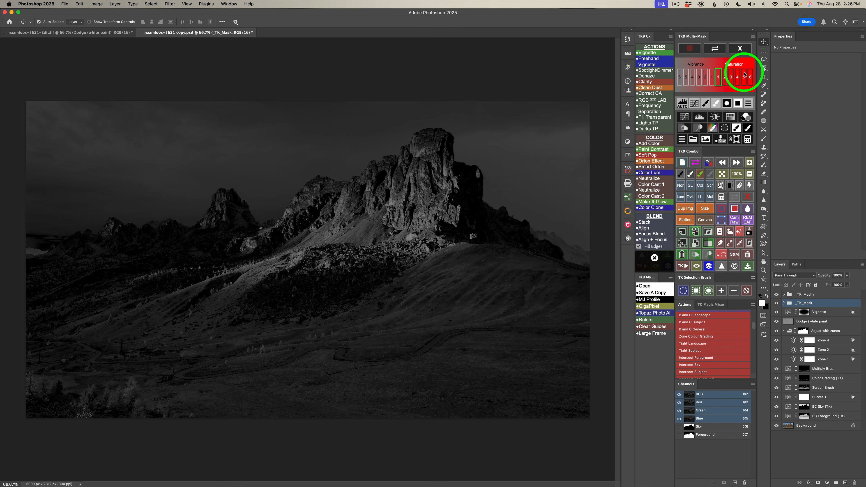
left_click(706, 77)
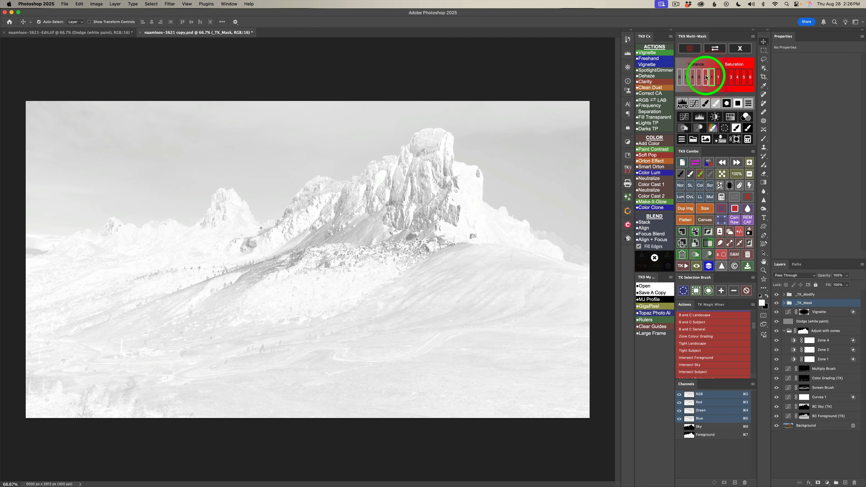
left_click(699, 78)
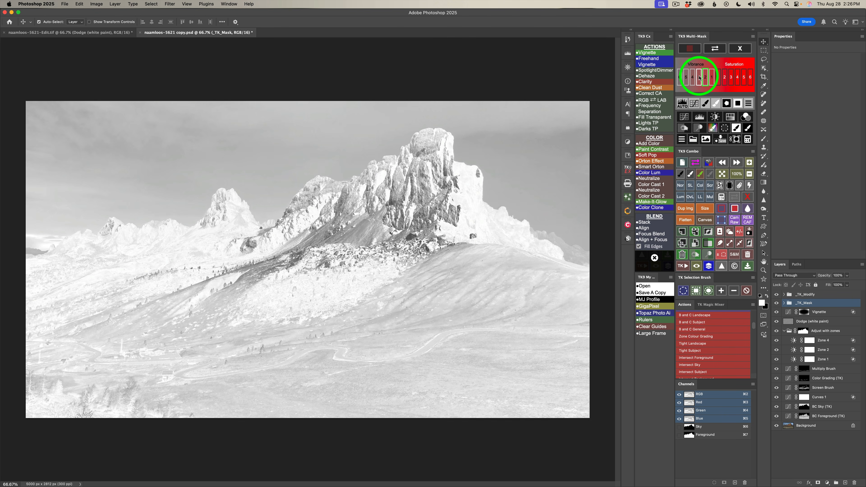
left_click(692, 78)
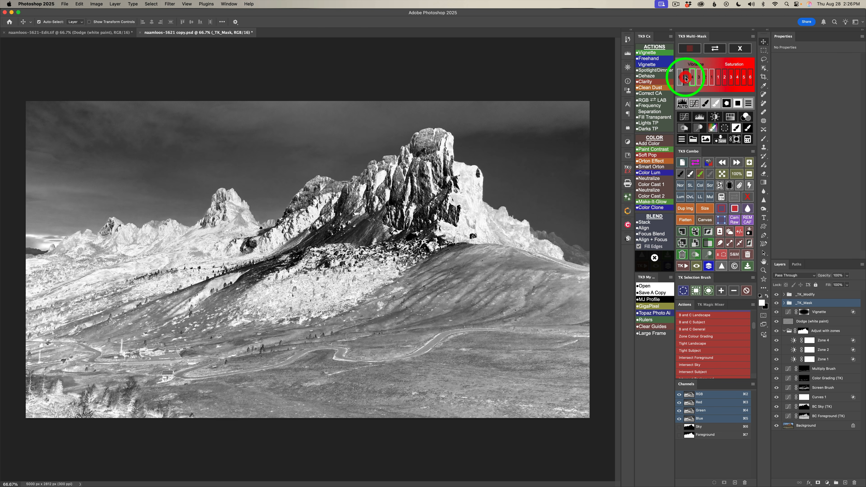
left_click(686, 78)
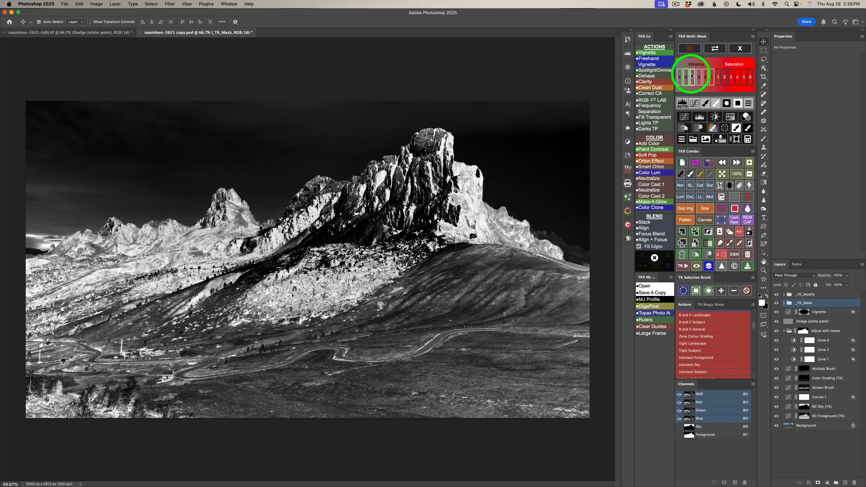
left_click(731, 117)
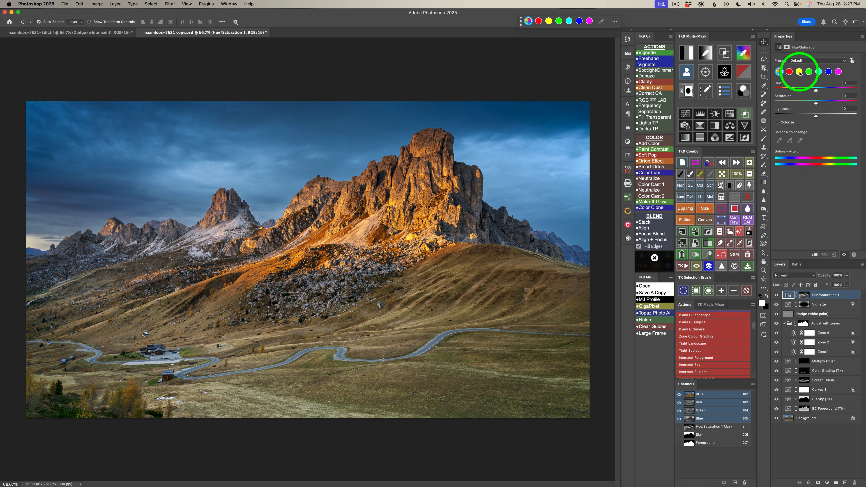
Set the yellows' saturation to +60 and lightness to -10 on the masked Hue/Saturation layer, and compare the image with and without it.
left_click(801, 72)
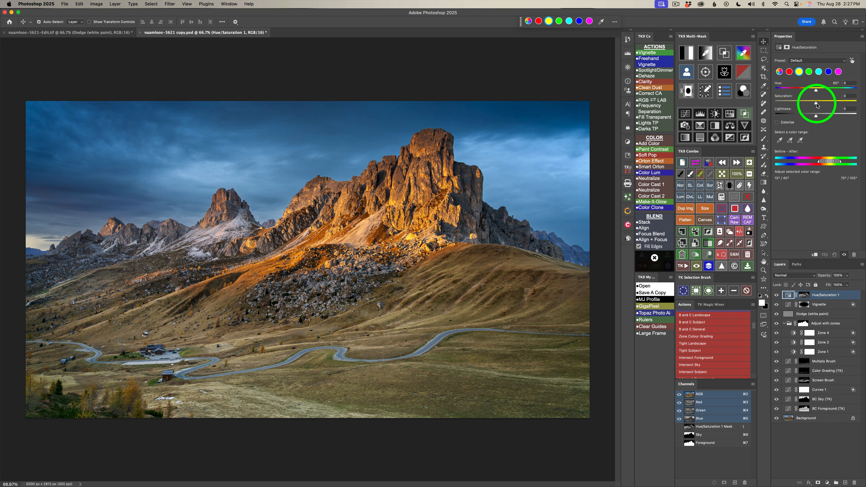
left_click_drag(817, 103, 840, 103)
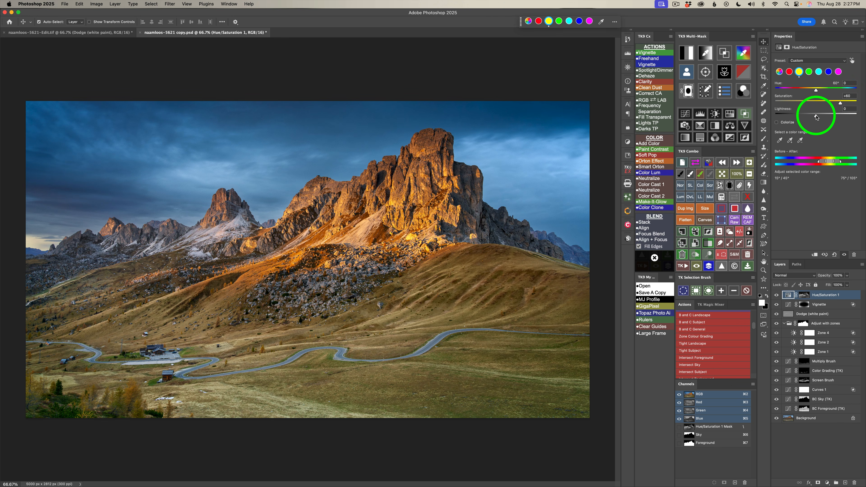
left_click_drag(816, 117, 812, 117)
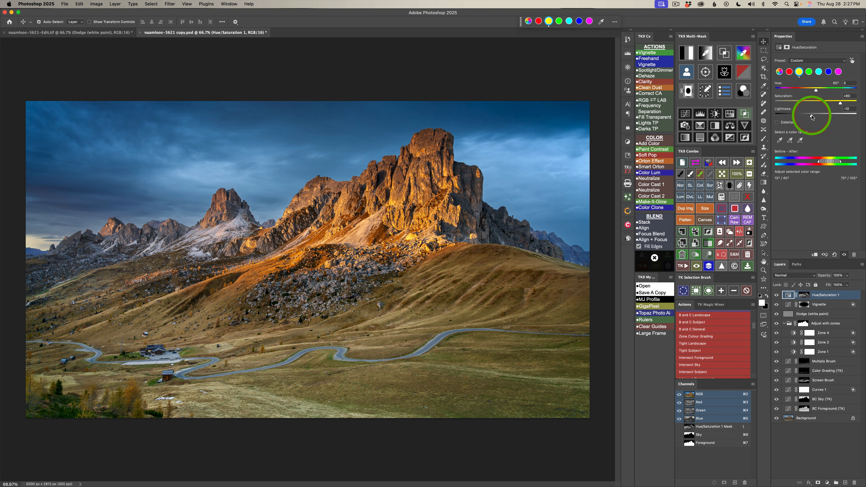
left_click(778, 295)
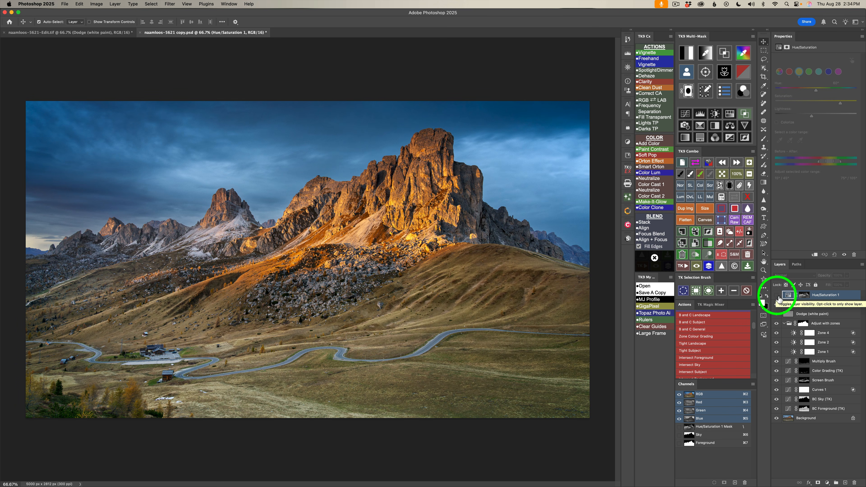
left_click(778, 295)
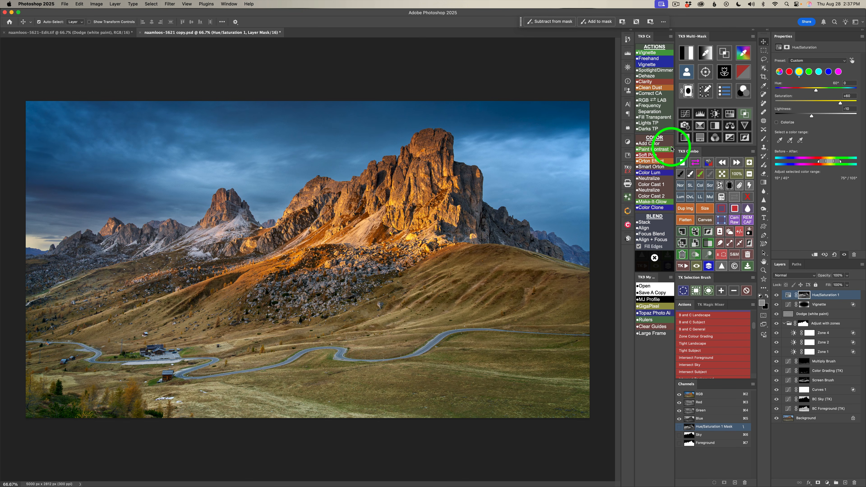
Add a second Hue/Saturation layer with the yellows' hue at -18 and saturation at -10.
left_click(731, 115)
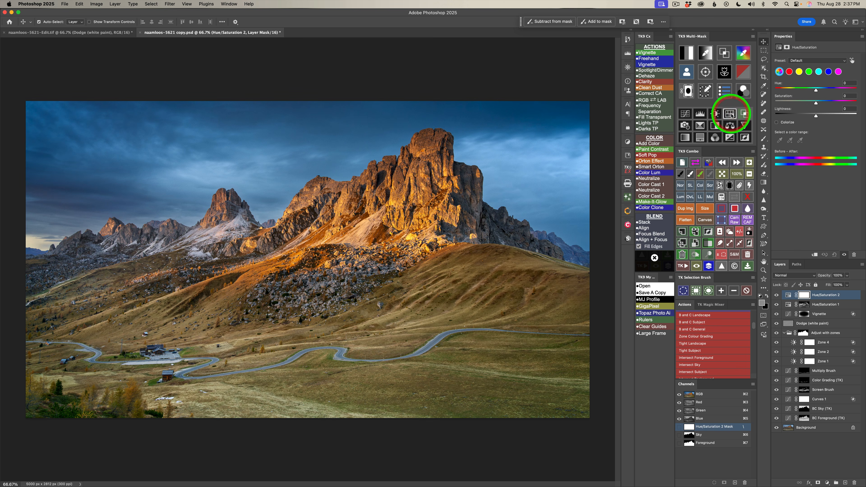
left_click(799, 73)
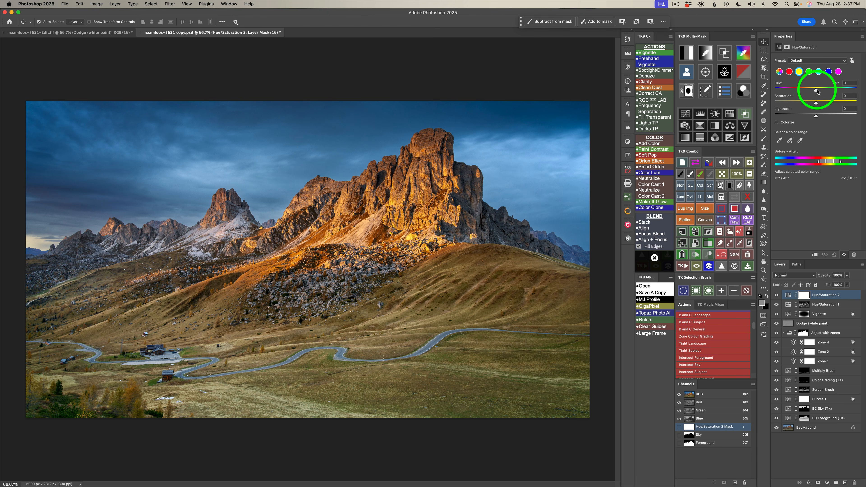
left_click_drag(817, 92, 810, 92)
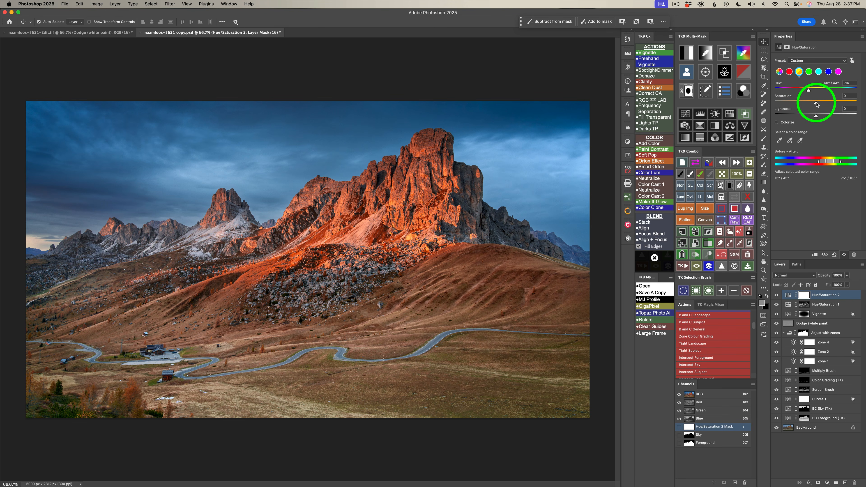
left_click_drag(817, 104, 812, 105)
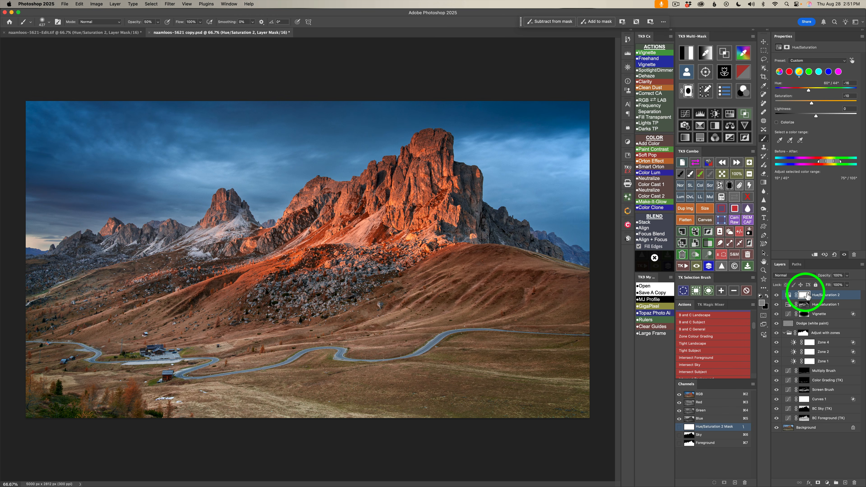
Turn the second Hue/Saturation layer's mask black and paint the effect back over the sunlit mountain in white at 50% brush opacity.
left_click(730, 186)
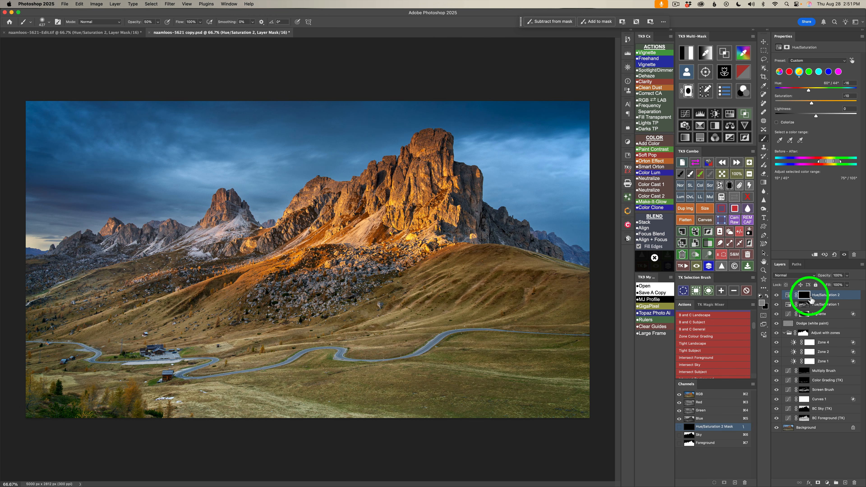
left_click(690, 174)
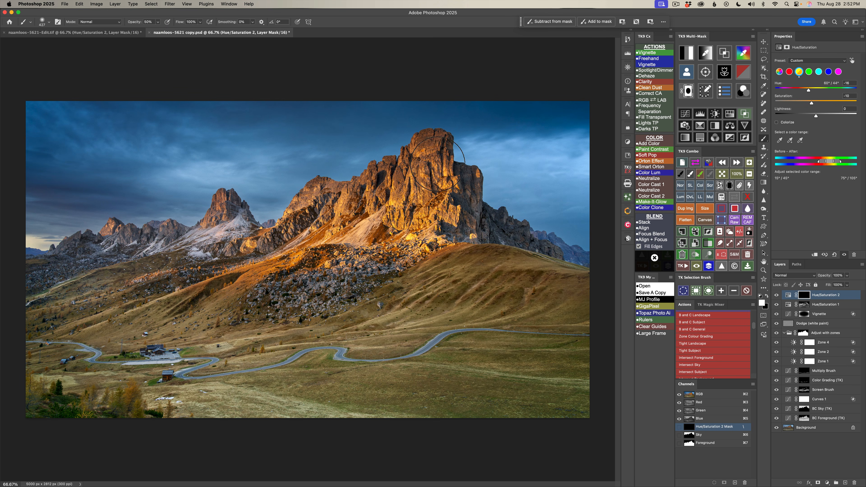
mouse_move(431, 145)
left_mouse_down()
mouse_move(408, 209)
mouse_move(418, 213)
mouse_move(451, 185)
mouse_move(462, 221)
mouse_move(403, 230)
mouse_move(433, 196)
mouse_move(456, 191)
mouse_move(472, 214)
mouse_move(452, 200)
left_mouse_up()
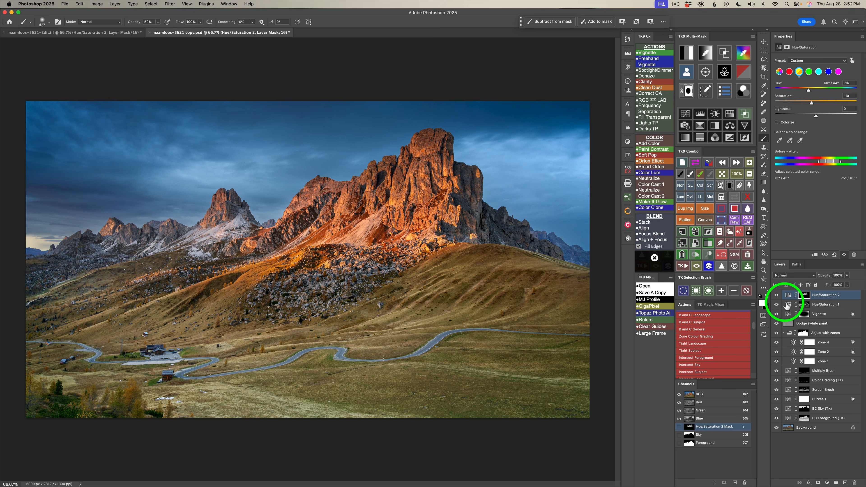
Compare the image with and without the Hue/Saturation 2 layer and reduce its opacity to 63%.
left_click(777, 295)
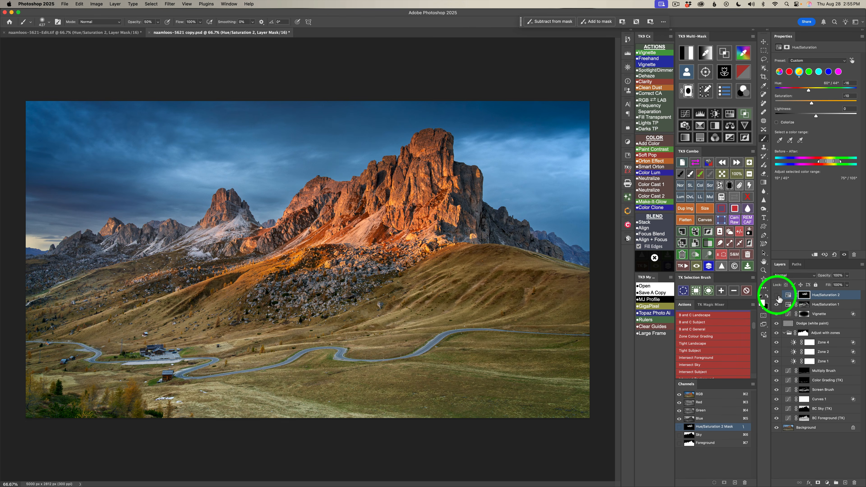
left_click(778, 296)
left_click(778, 295)
left_click(848, 276)
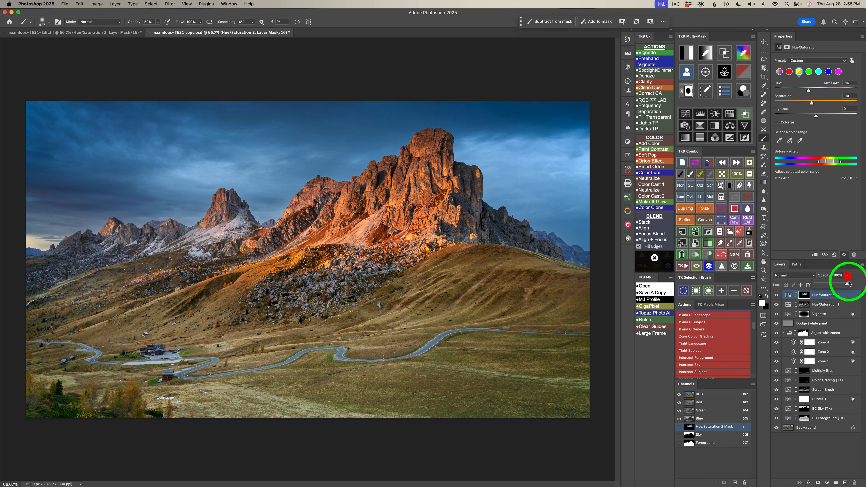
left_click_drag(848, 285, 842, 286)
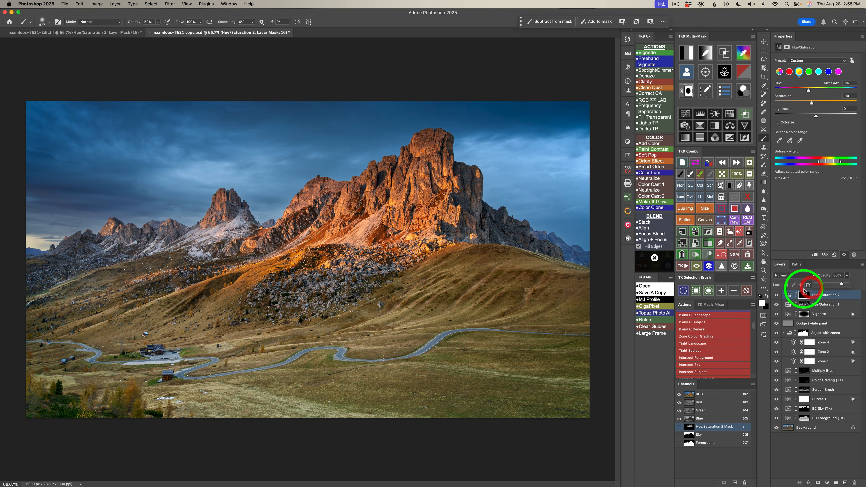
Compare the sunlit mountain's color with the Hue/Saturation 2 layer hidden and shown at its reduced opacity.
left_click(777, 295)
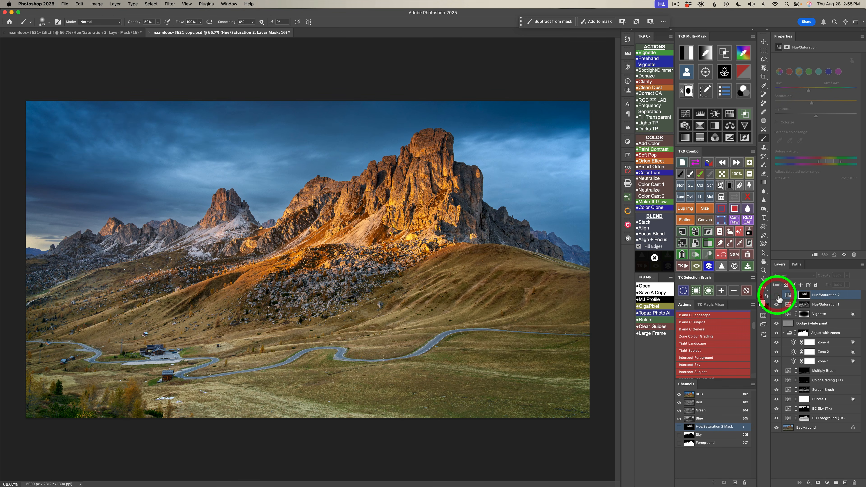
left_click(777, 296)
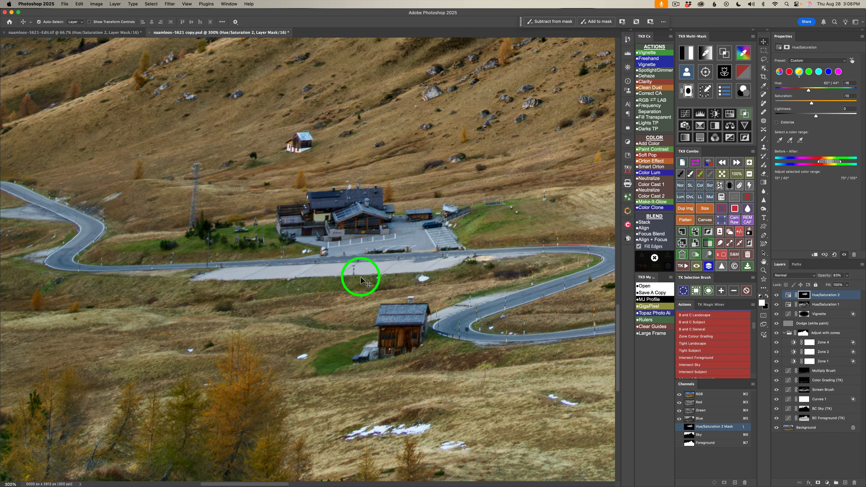
Add a TK9 Remove layer and paint out the pale paved strip along the road below the buildings with the Remove tool.
left_click(748, 221)
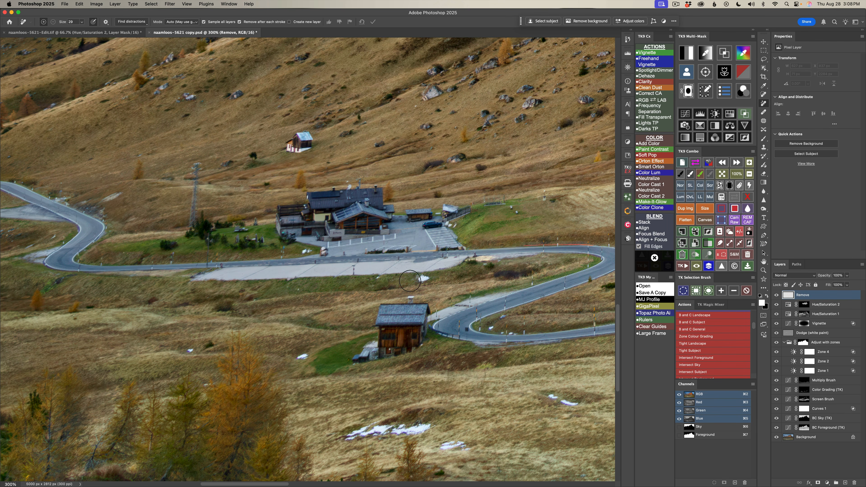
mouse_move(195, 278)
left_mouse_down()
mouse_move(420, 265)
mouse_move(423, 275)
left_mouse_up()
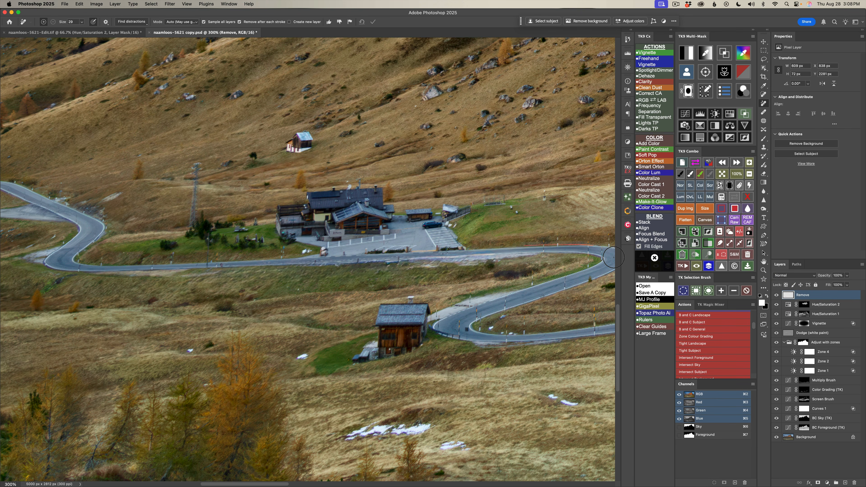
Compare the whole image with and without the Remove layer, and the finished edit against the original Background.
left_click(723, 175)
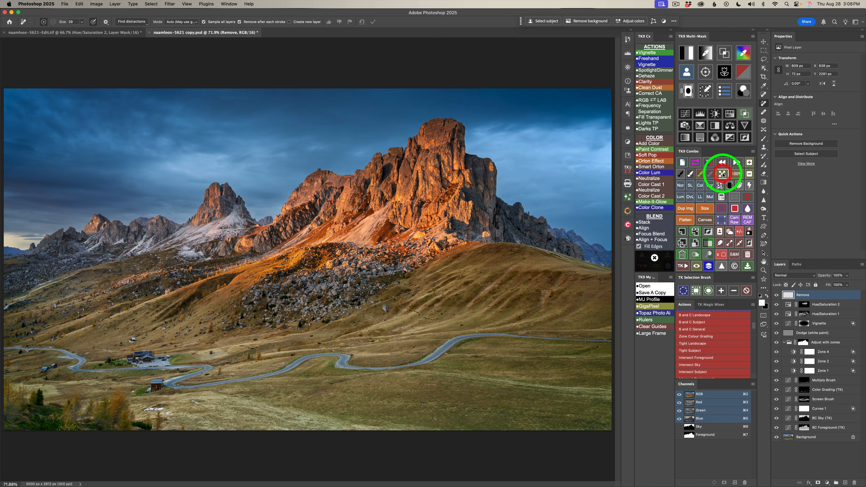
left_click(777, 295)
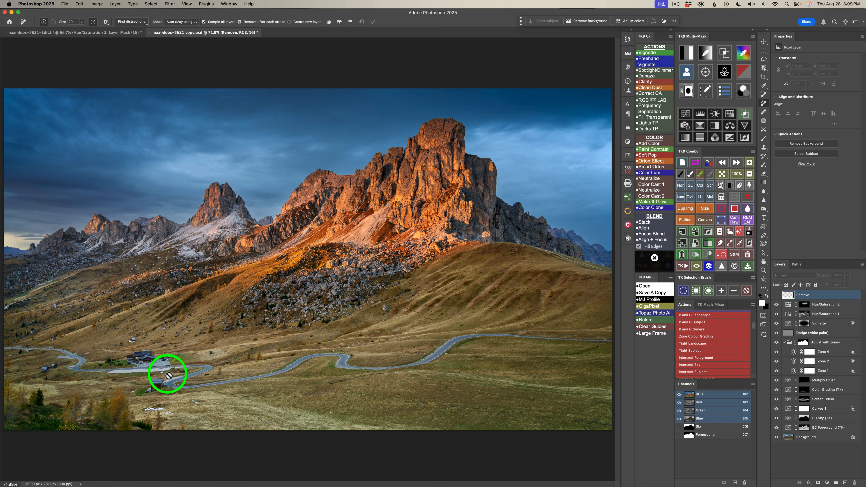
left_click(776, 295)
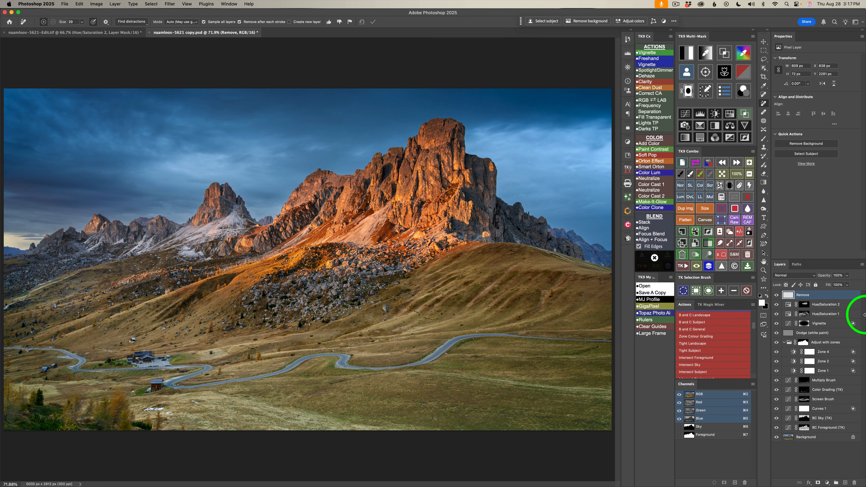
left_click(709, 268)
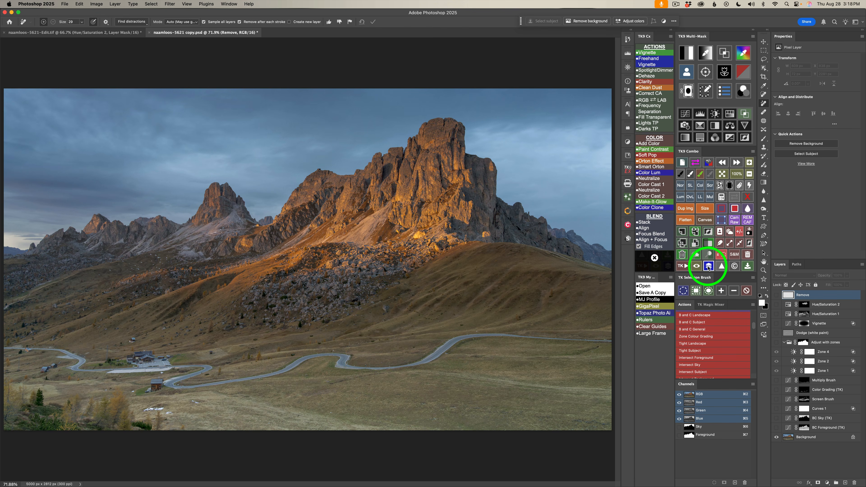
left_click(709, 268)
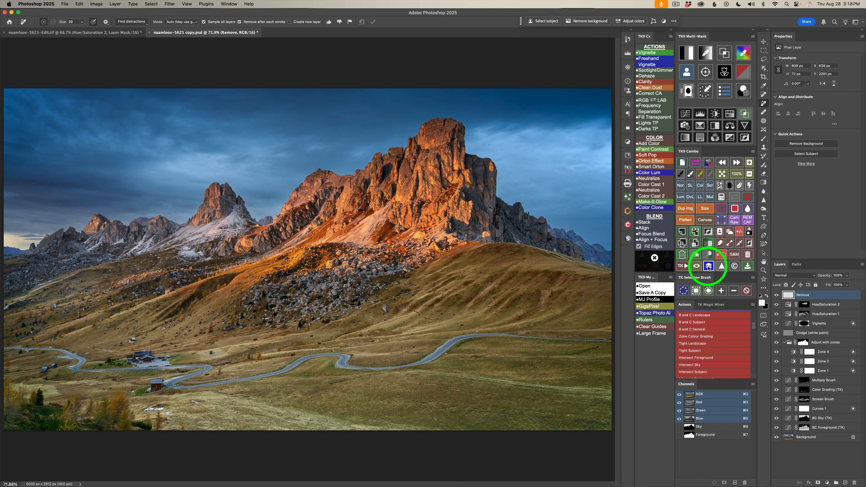